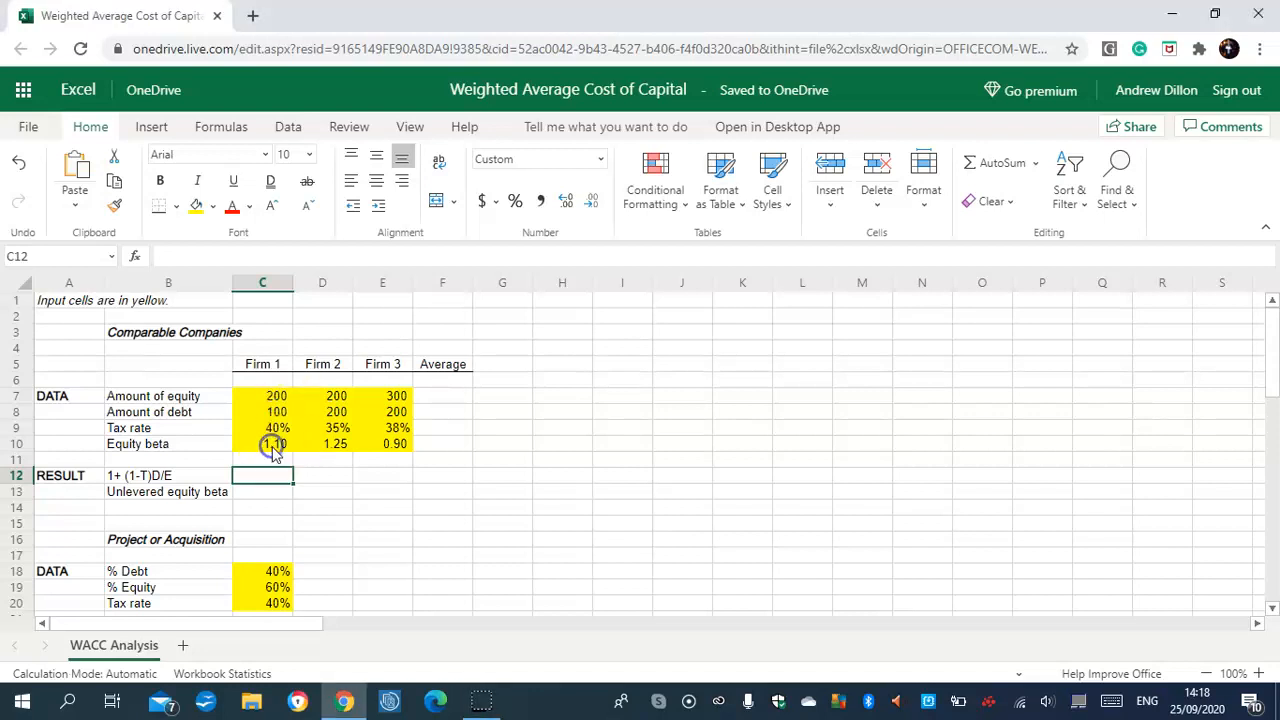
# Step: Calculate 1+(1-T)D/E for Firm 1 in cell C12 with the formula =1+(1-C9)*C8/C7
pyautogui.click(272, 443)
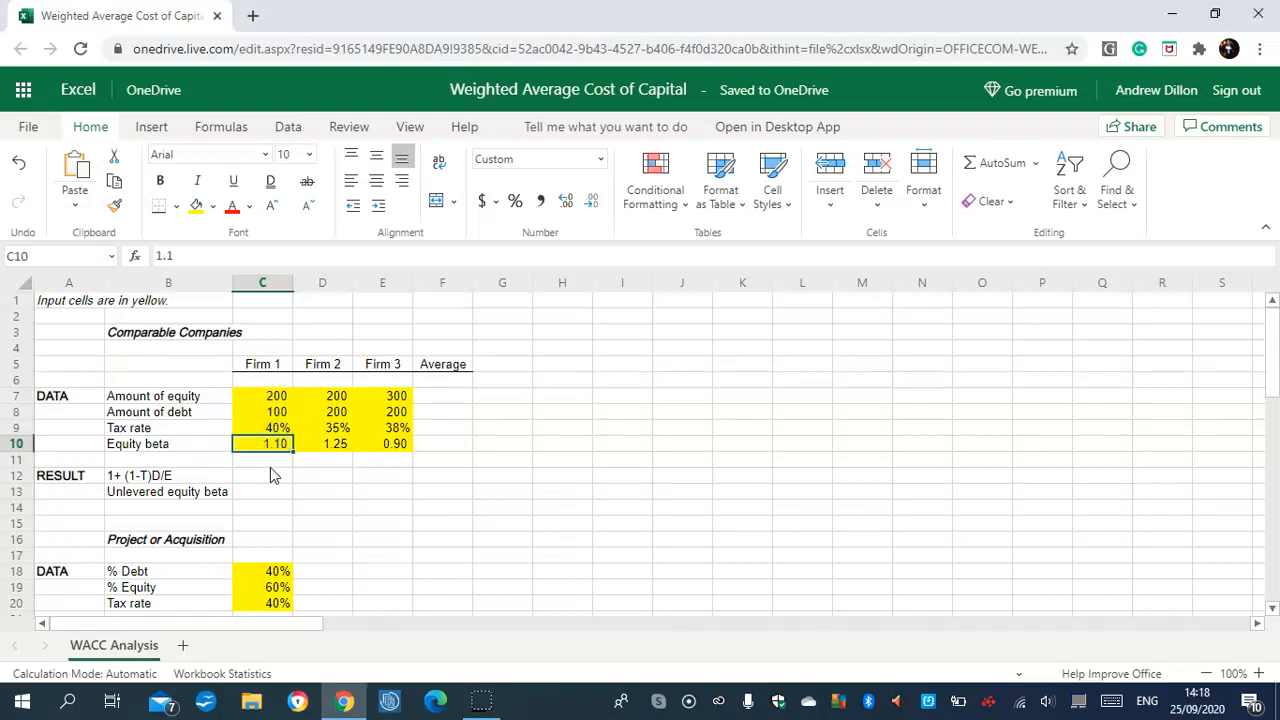
pyautogui.click(268, 478)
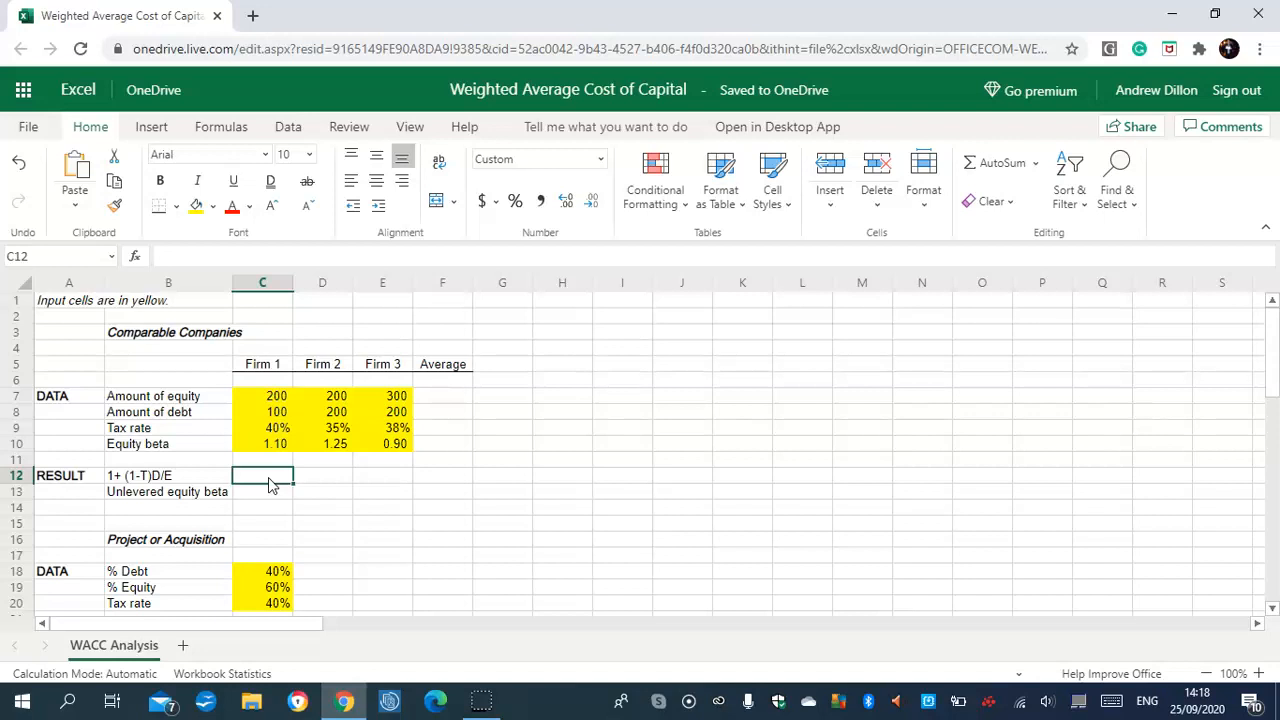
pyautogui.press('capslock')
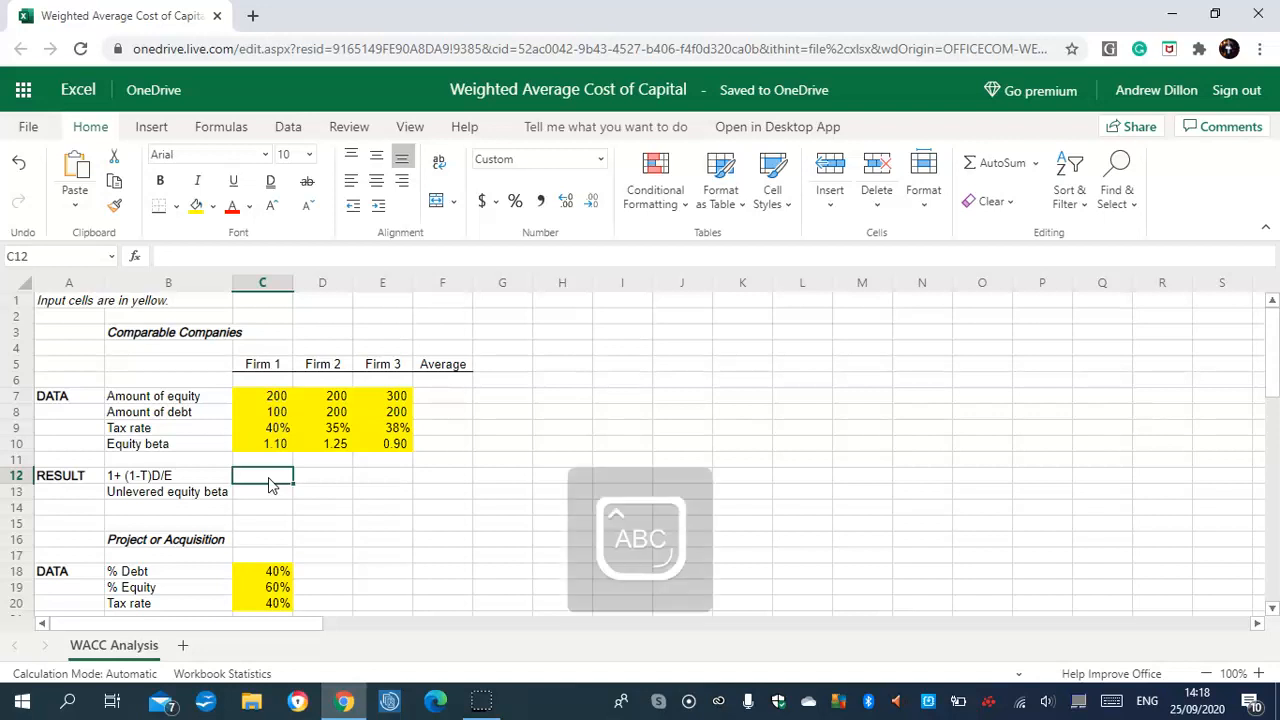
pyautogui.write('=1')
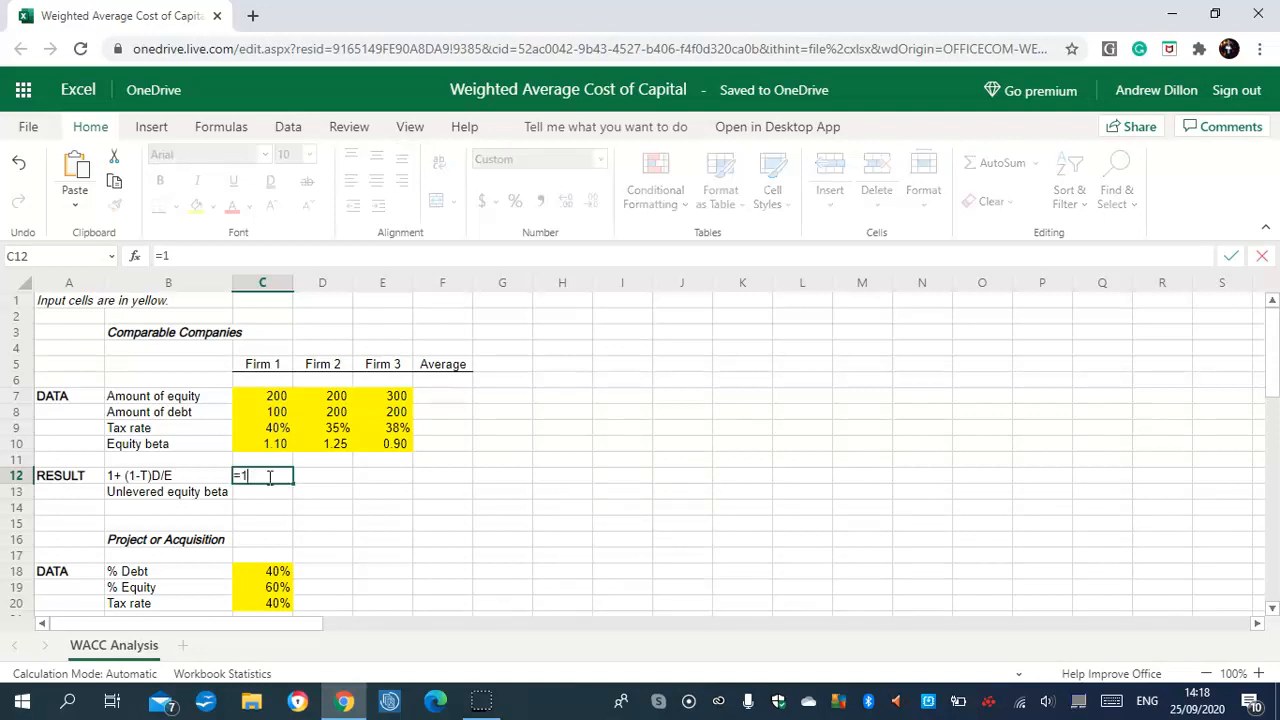
pyautogui.write('+(1-C9)*C')
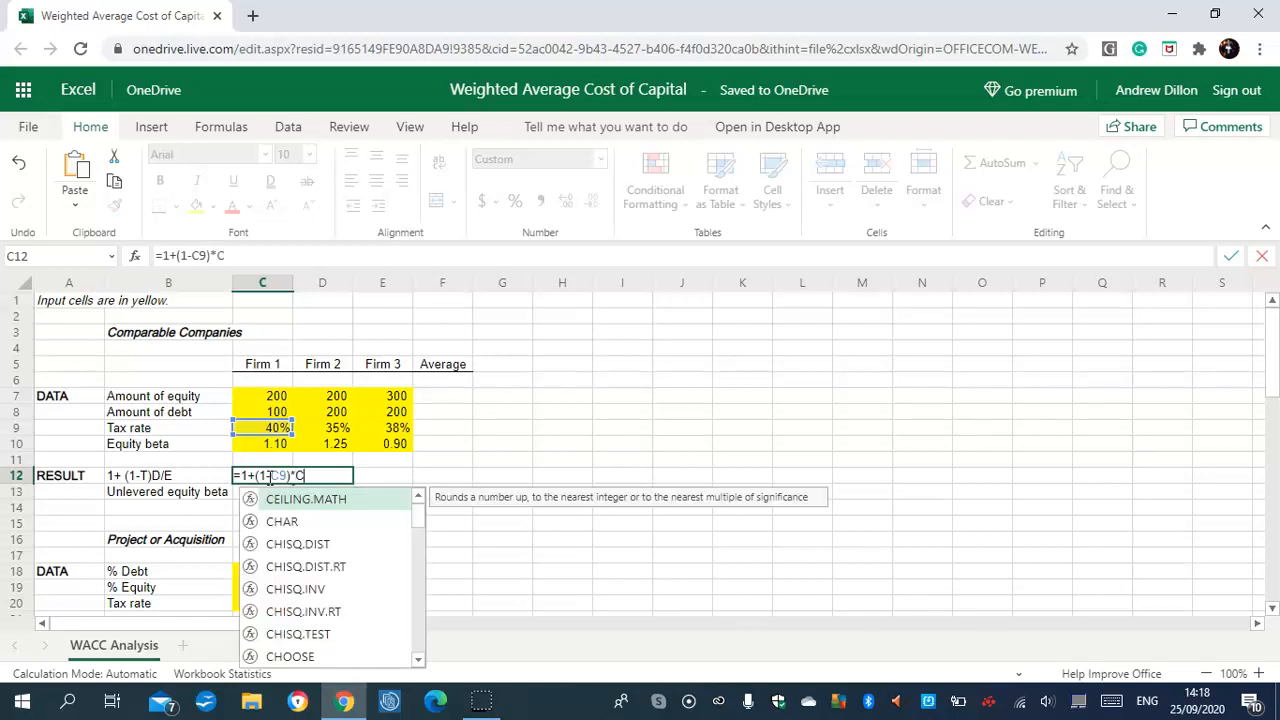
pyautogui.write('8/C7')
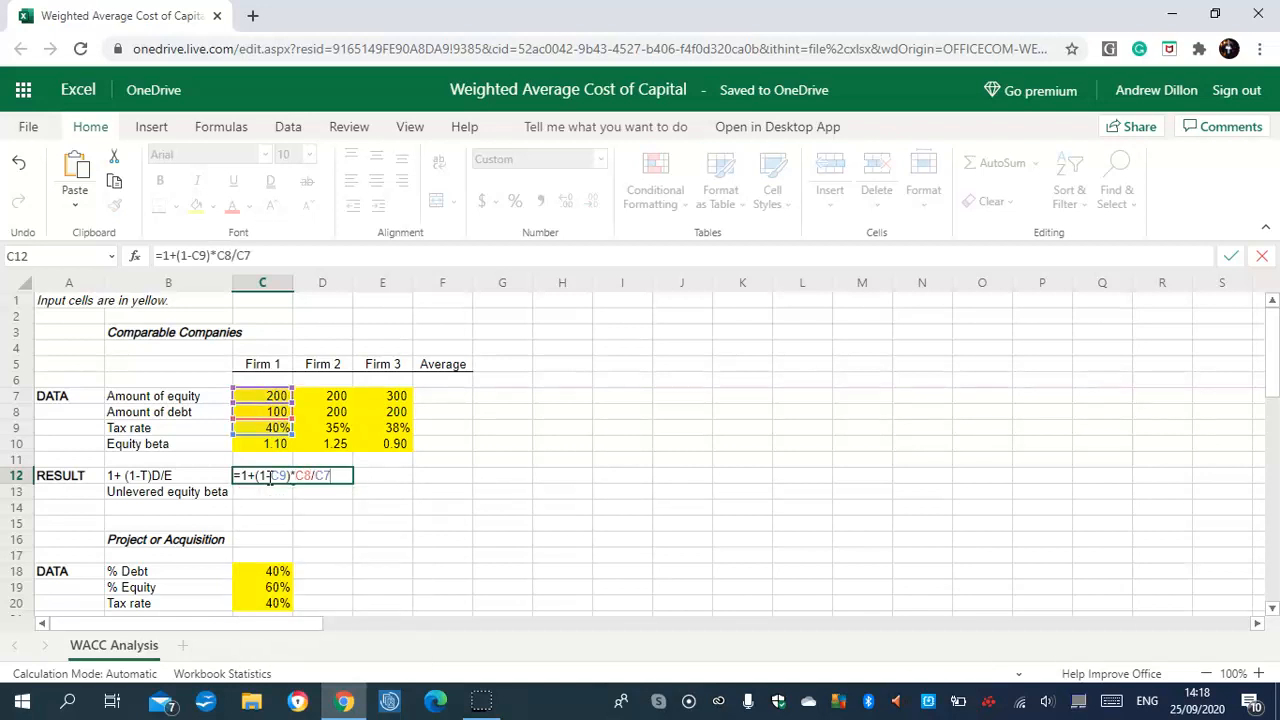
pyautogui.press('Return')
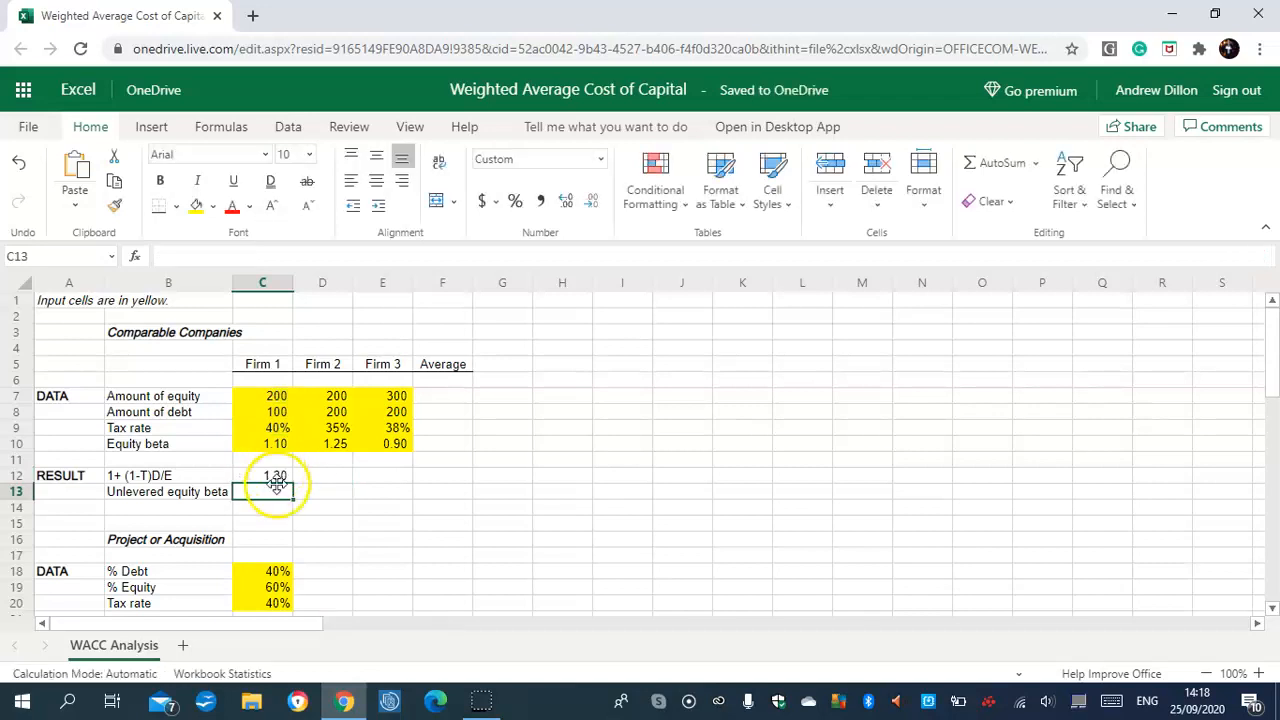
# Step: Copy the C12 formula across to the Firm 2 and Firm 3 columns, clearing the extra copy from the Average cell F12
pyautogui.click(283, 476)
pyautogui.moveTo(300, 483); pyautogui.dragTo(435, 481)
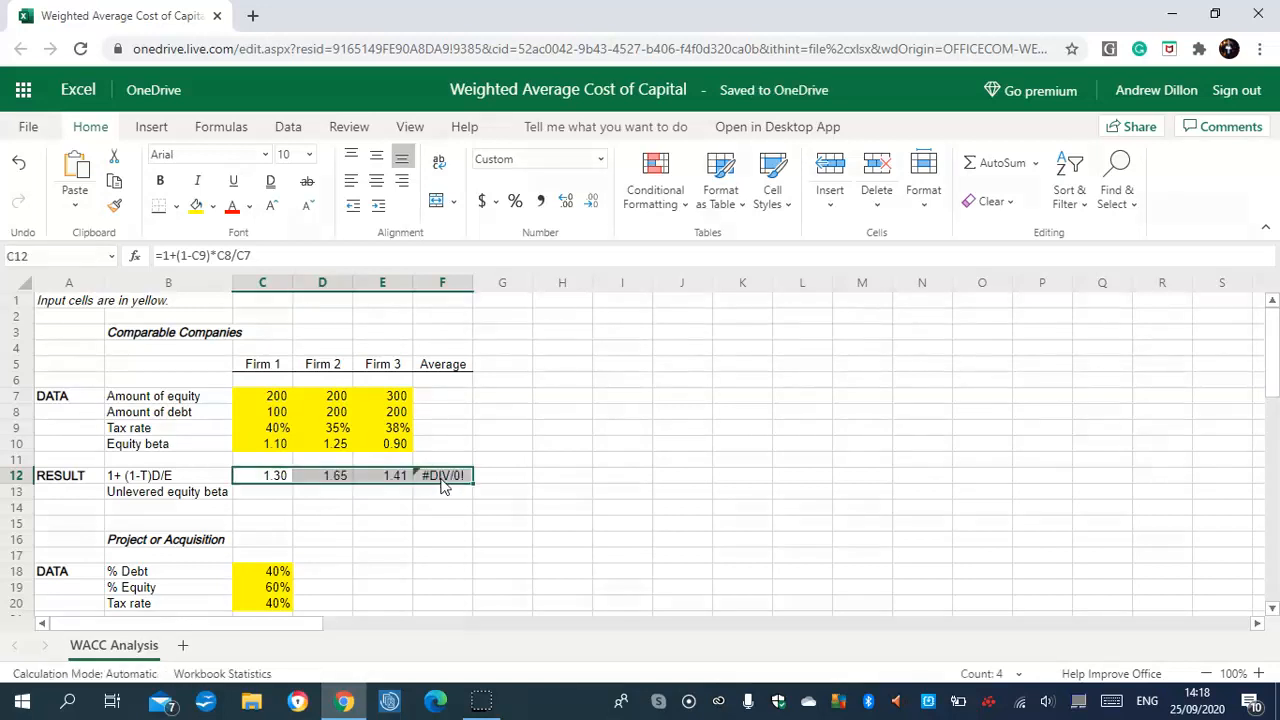
pyautogui.click(441, 480)
pyautogui.press('BackSpace')
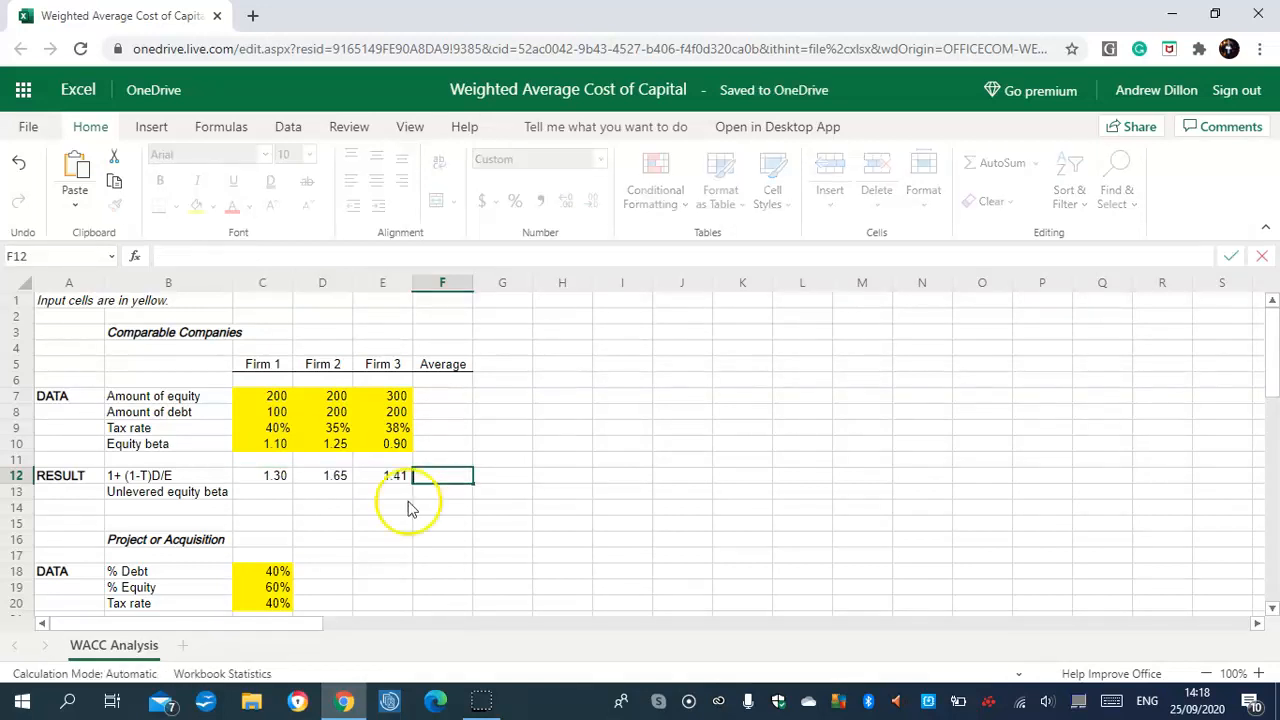
pyautogui.click(340, 478)
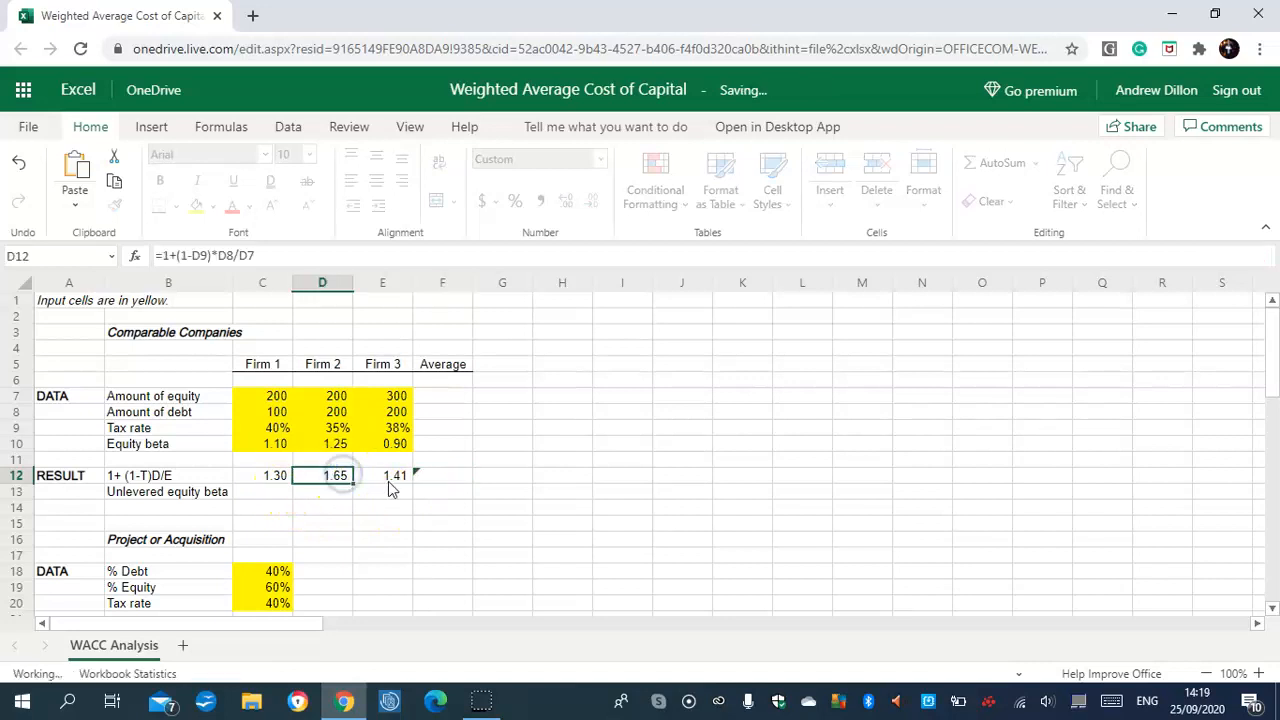
pyautogui.click(398, 481)
pyautogui.click(449, 474)
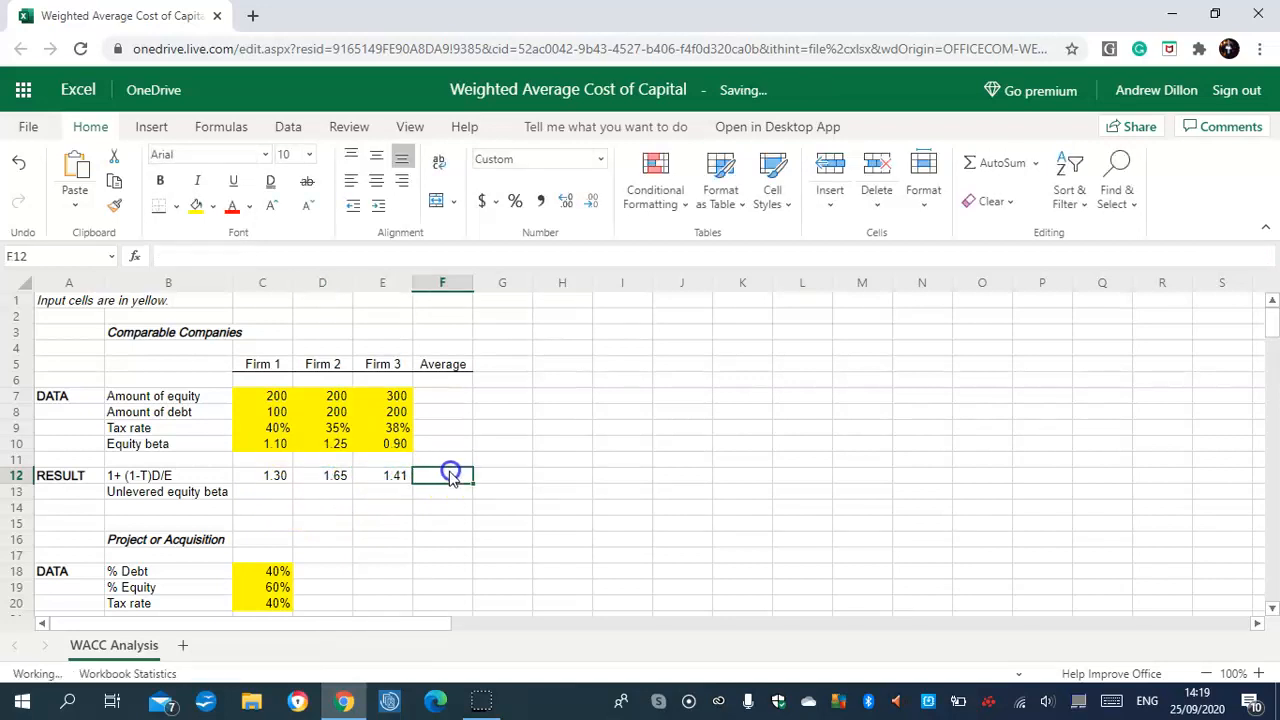
# Step: Calculate Firm 1's unlevered equity beta in cell C13 with the formula =C10/C12
pyautogui.click(272, 494)
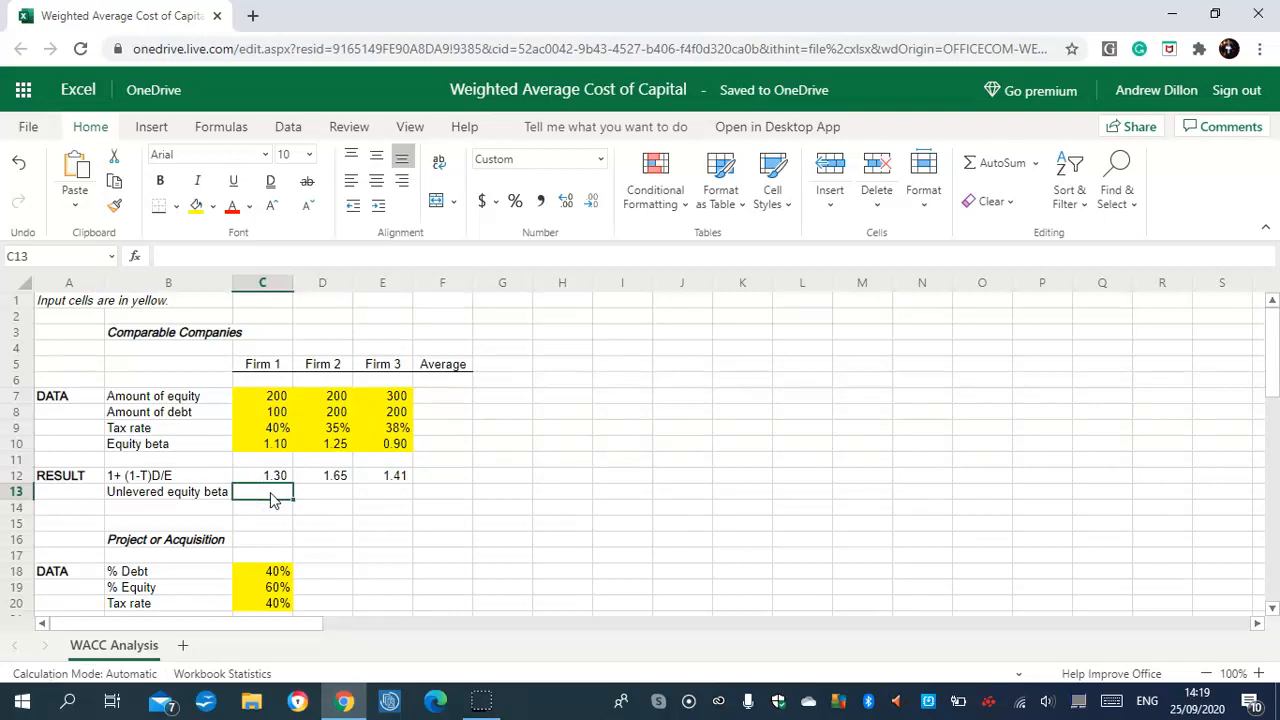
pyautogui.write('=C10')
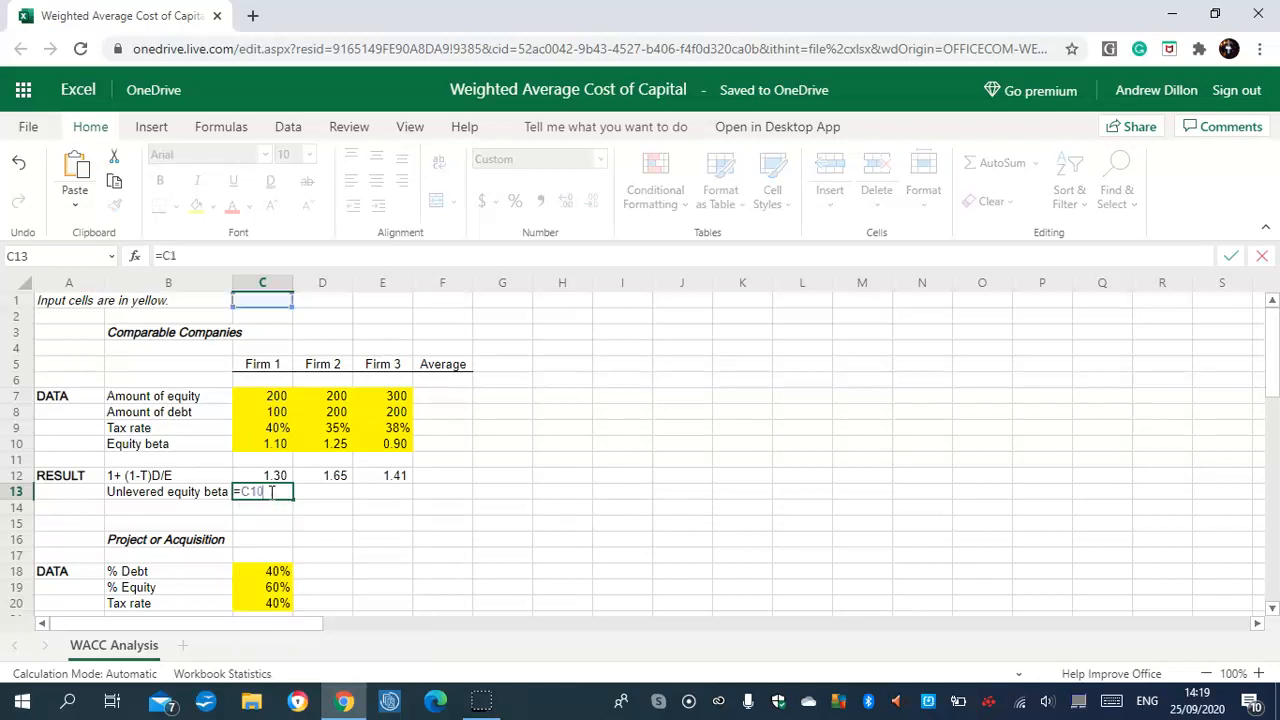
pyautogui.write('/C12')
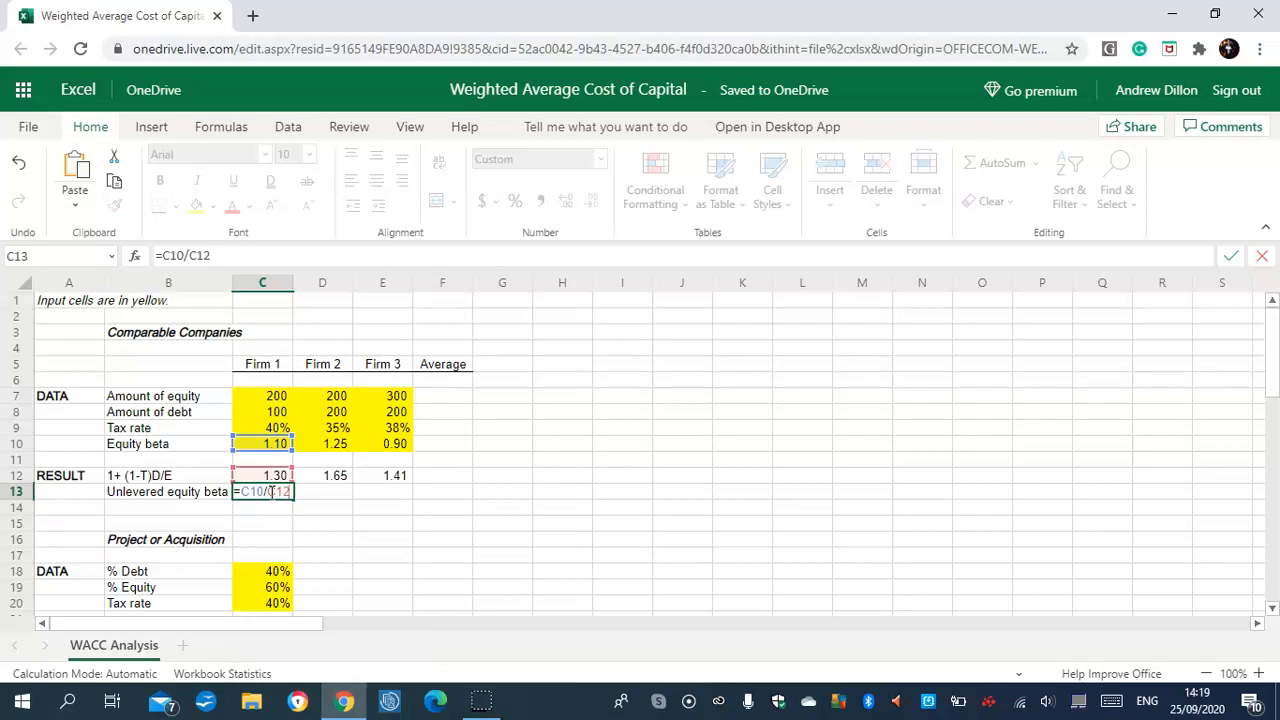
pyautogui.press('Return')
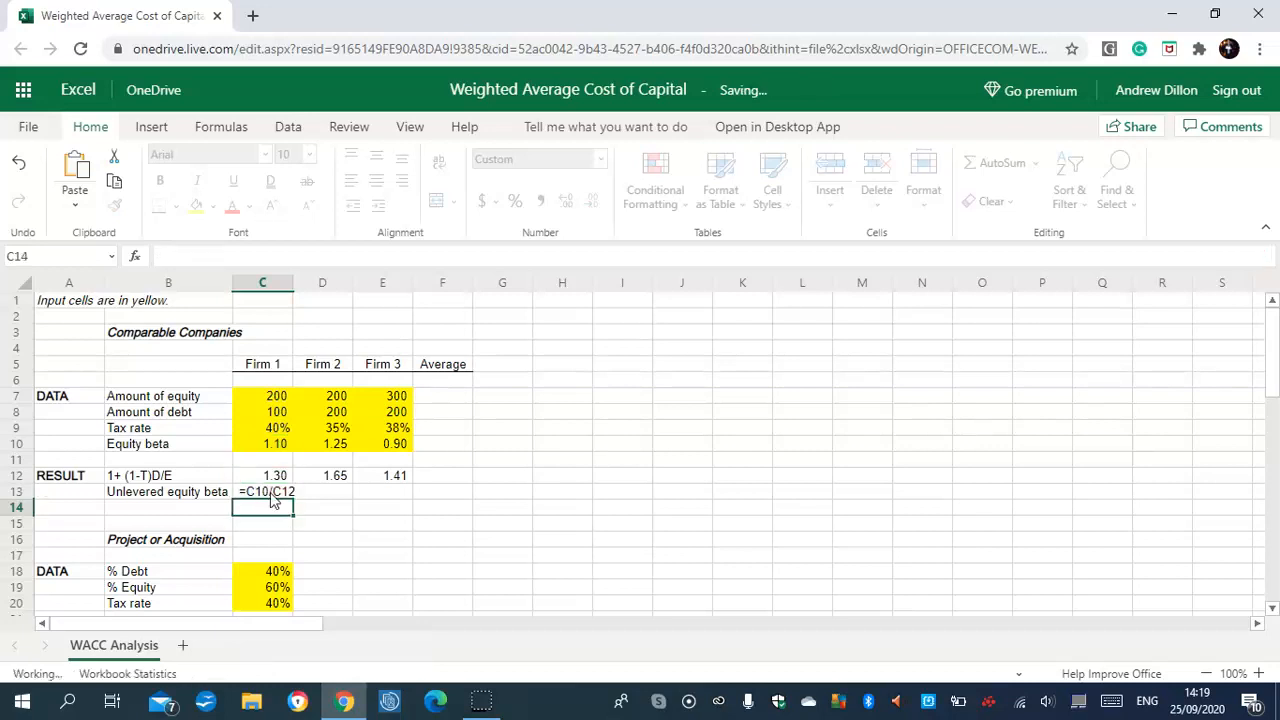
# Step: Enter the formula =SUM(C13:E13)/3 in cell D13 and copy it across to E13
pyautogui.click(335, 490)
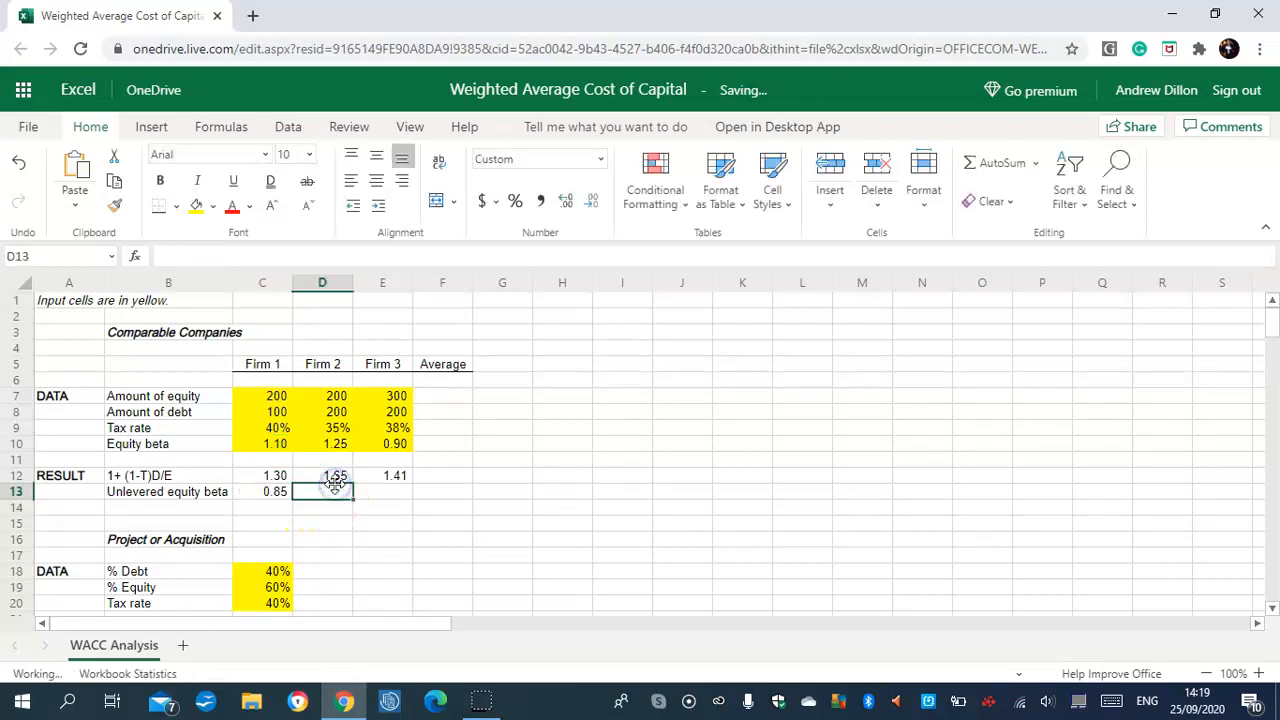
pyautogui.write('=SUM')
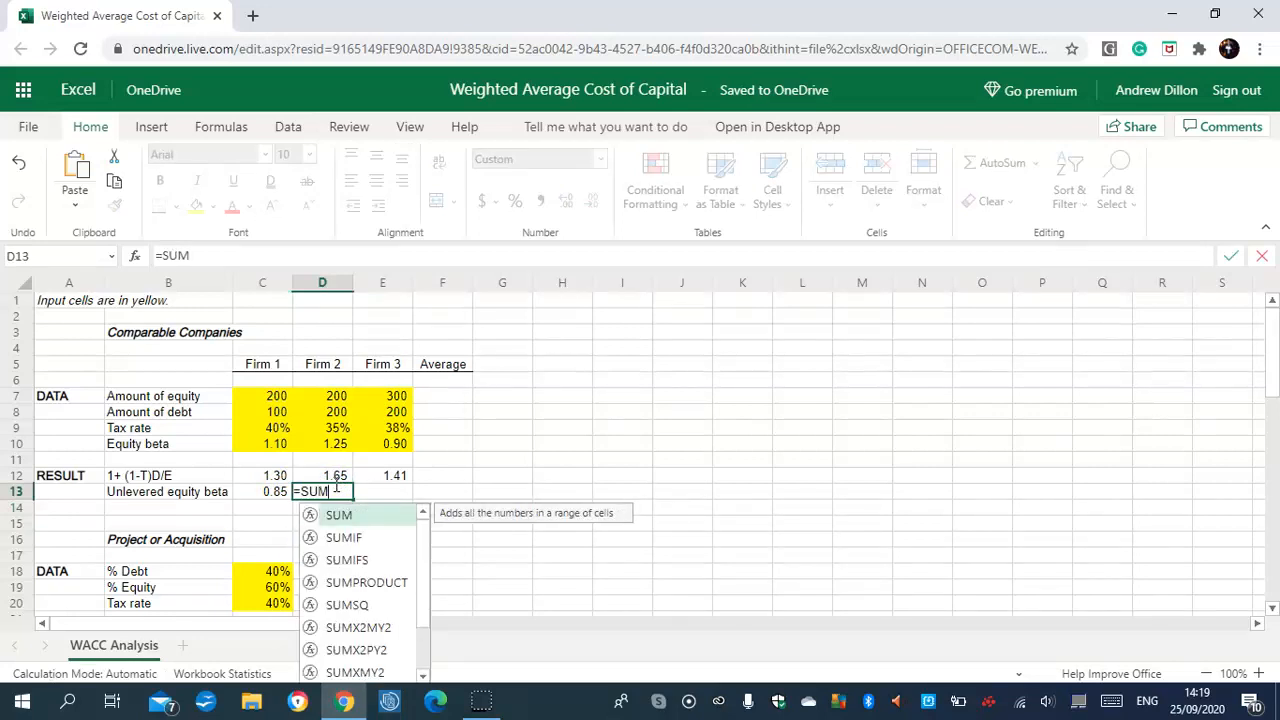
pyautogui.write('(C13:E13)/3')
pyautogui.press('Return')
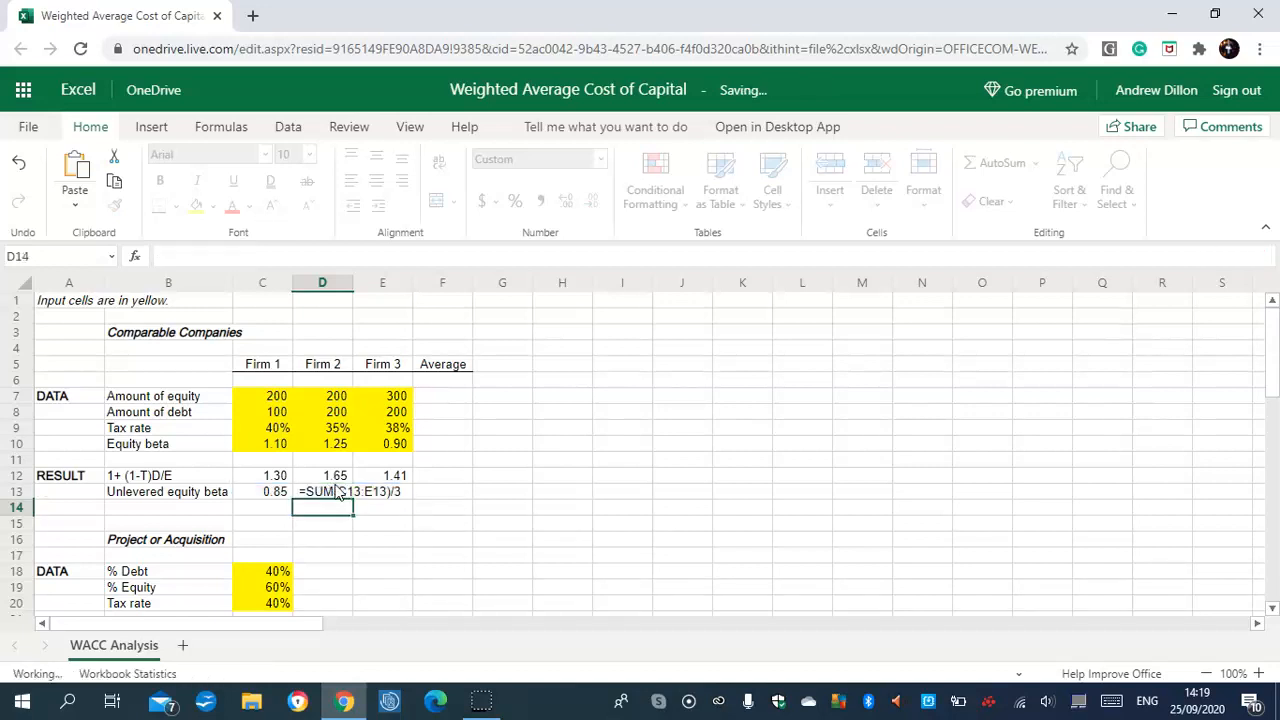
pyautogui.click(336, 491)
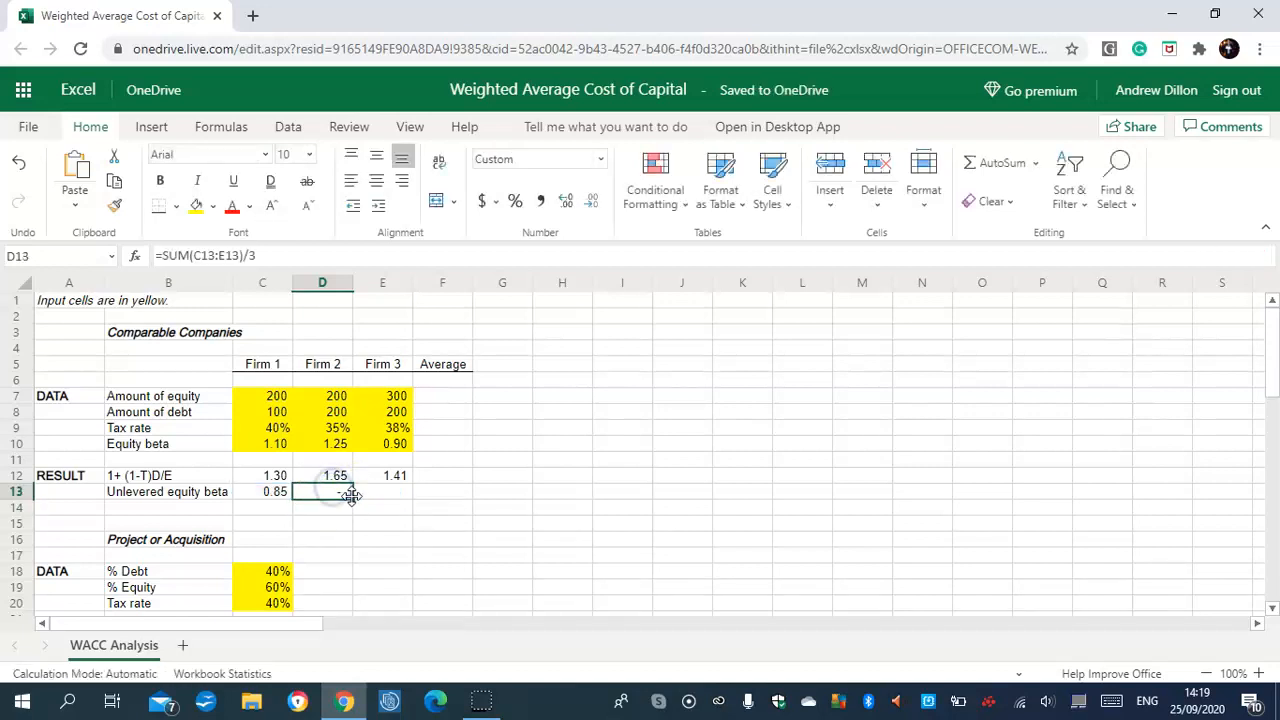
pyautogui.moveTo(354, 498); pyautogui.dragTo(377, 500)
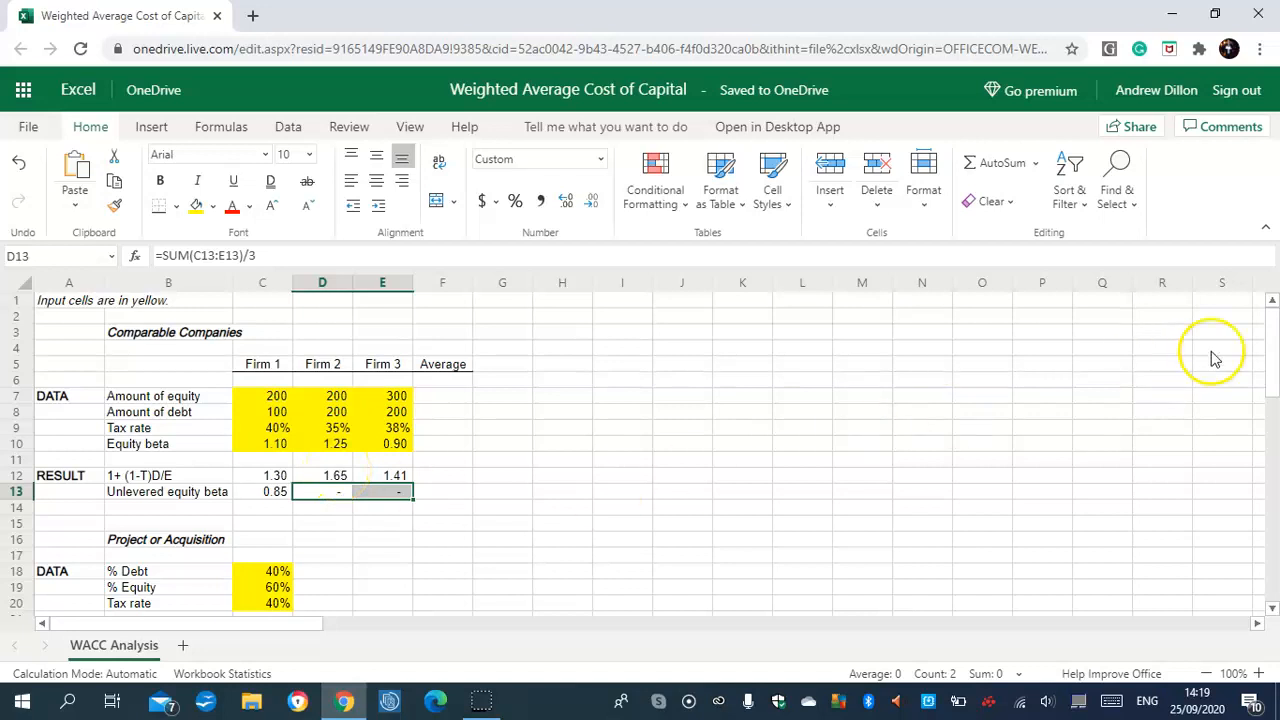
# Step: Calculate the project's 1+(1-T)D/E in cell C22 with the formula =1+(1-C20)*(C18/C19)
pyautogui.moveTo(1273, 354); pyautogui.dragTo(1262, 418)
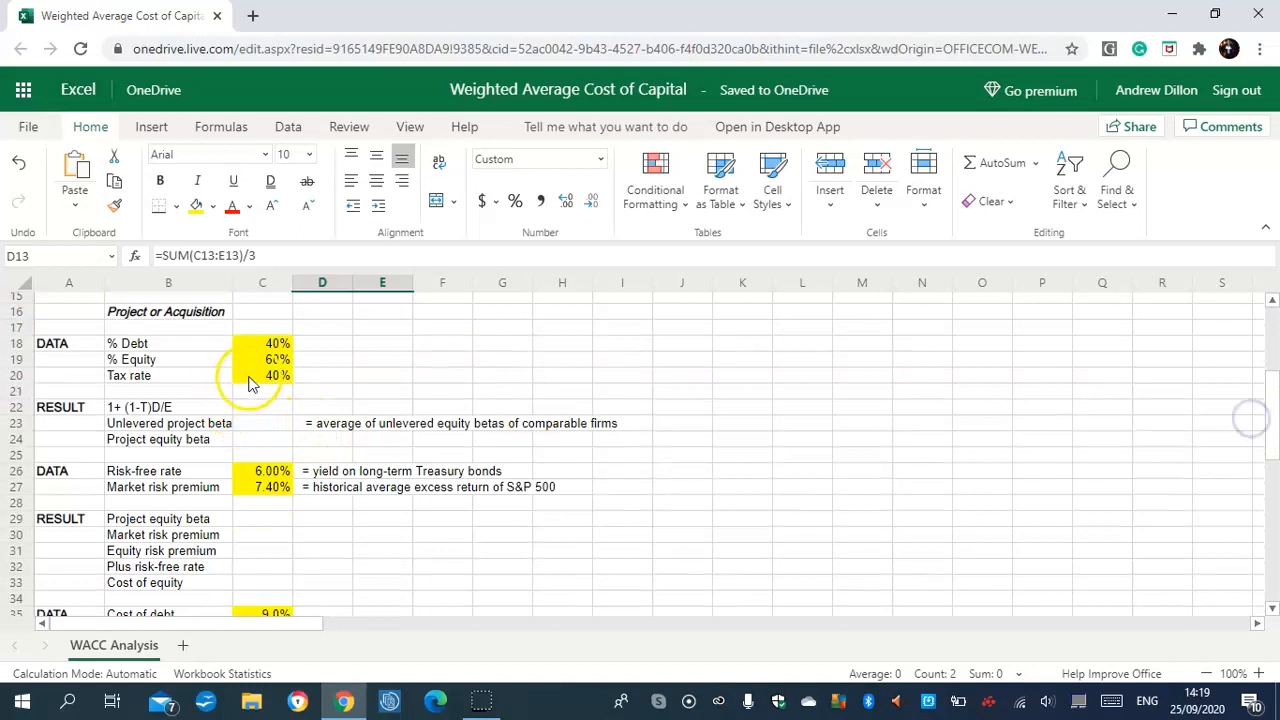
pyautogui.click(273, 348)
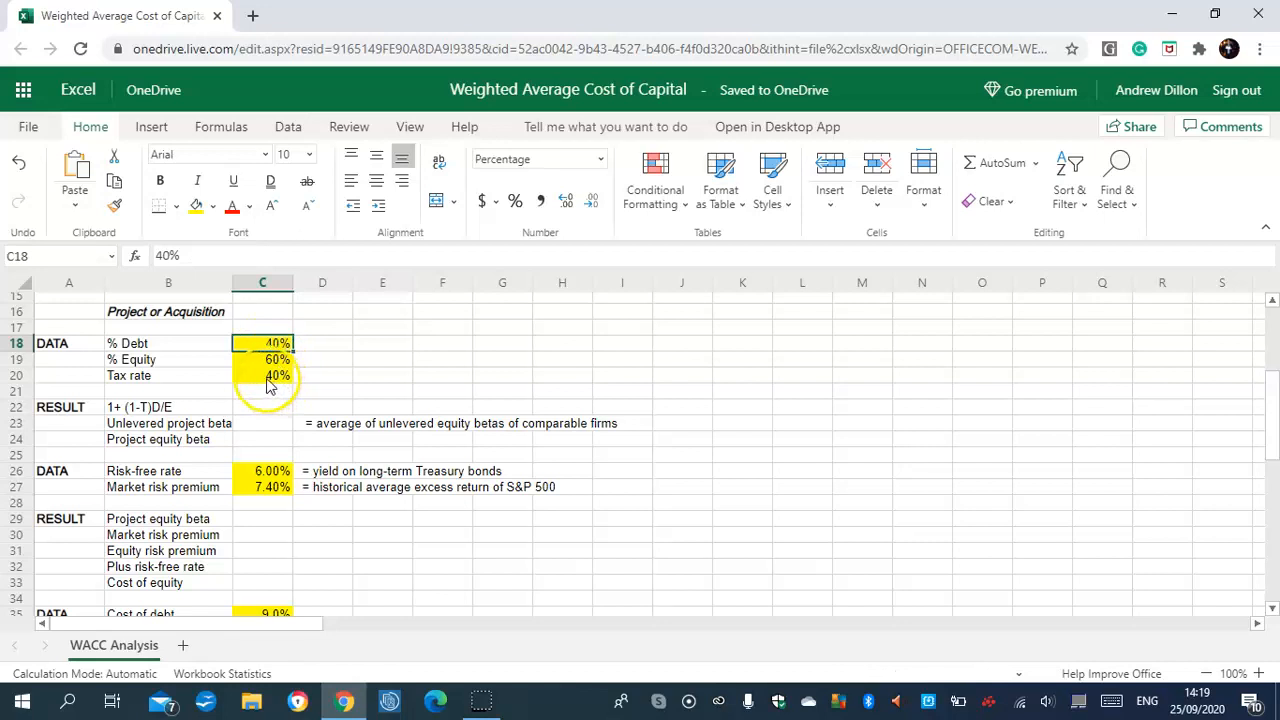
pyautogui.click(272, 409)
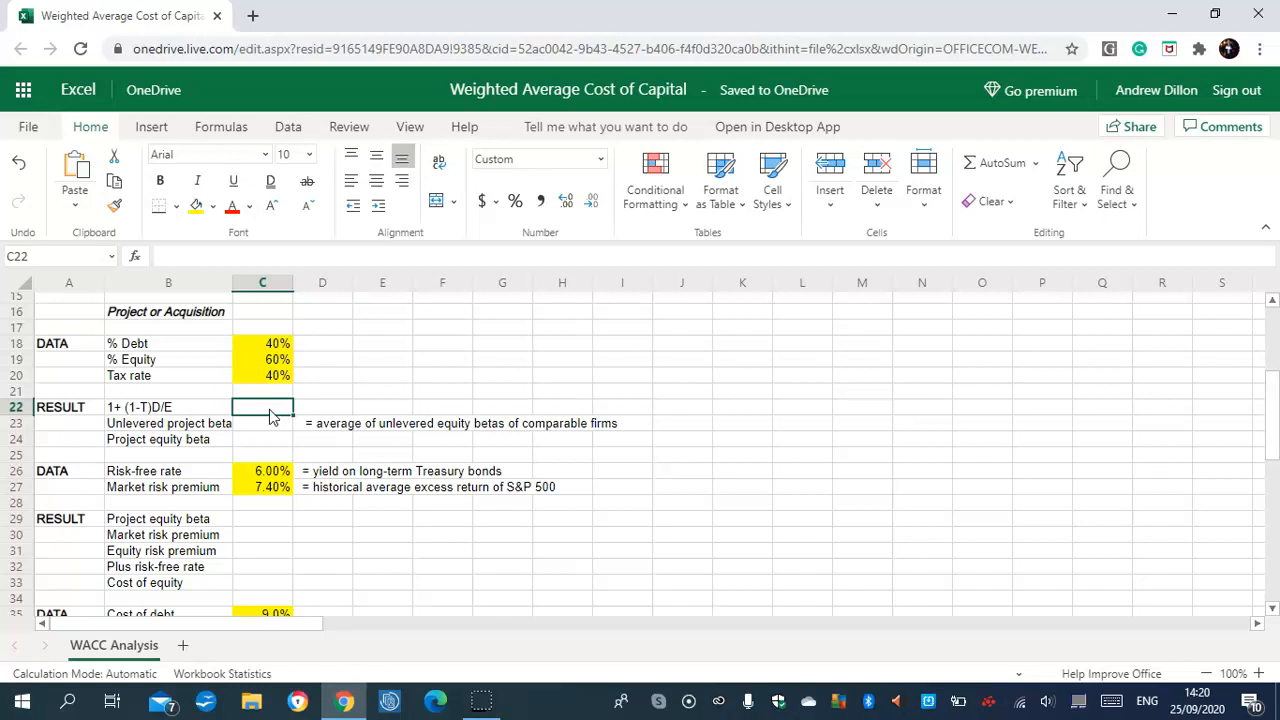
pyautogui.write('=1')
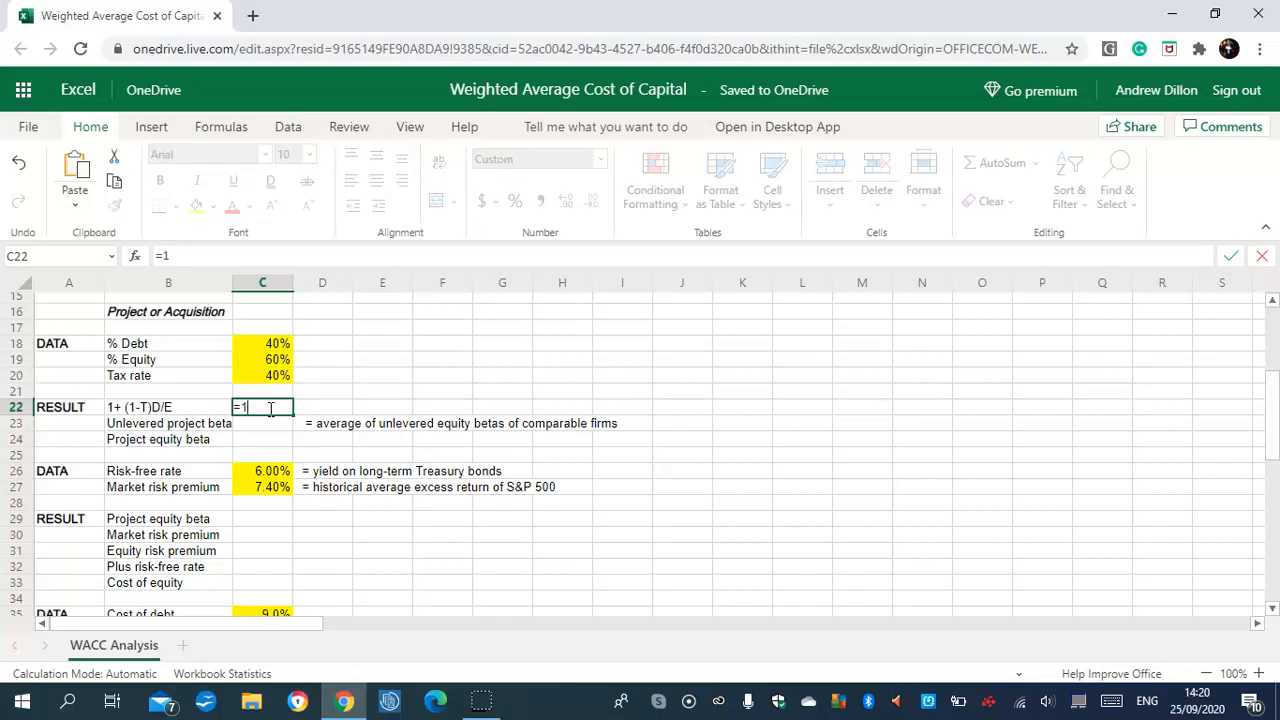
pyautogui.write('+(1-C20)')
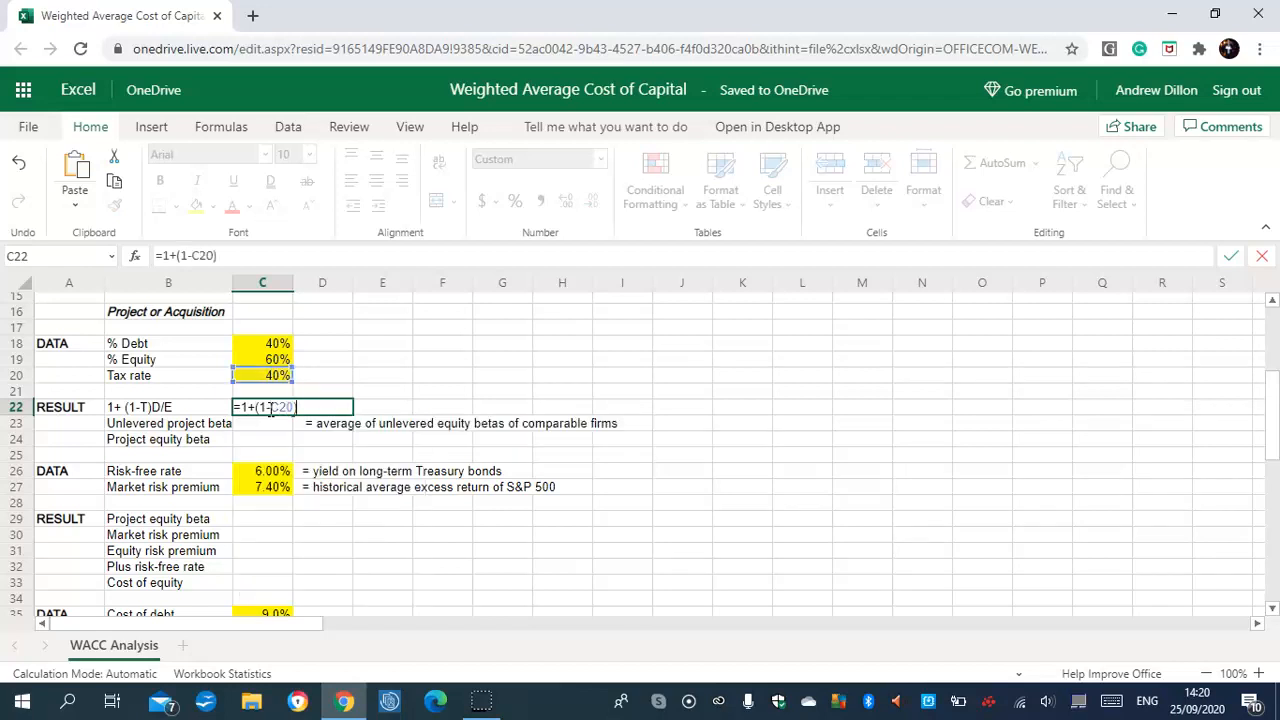
pyautogui.write('*(C18')
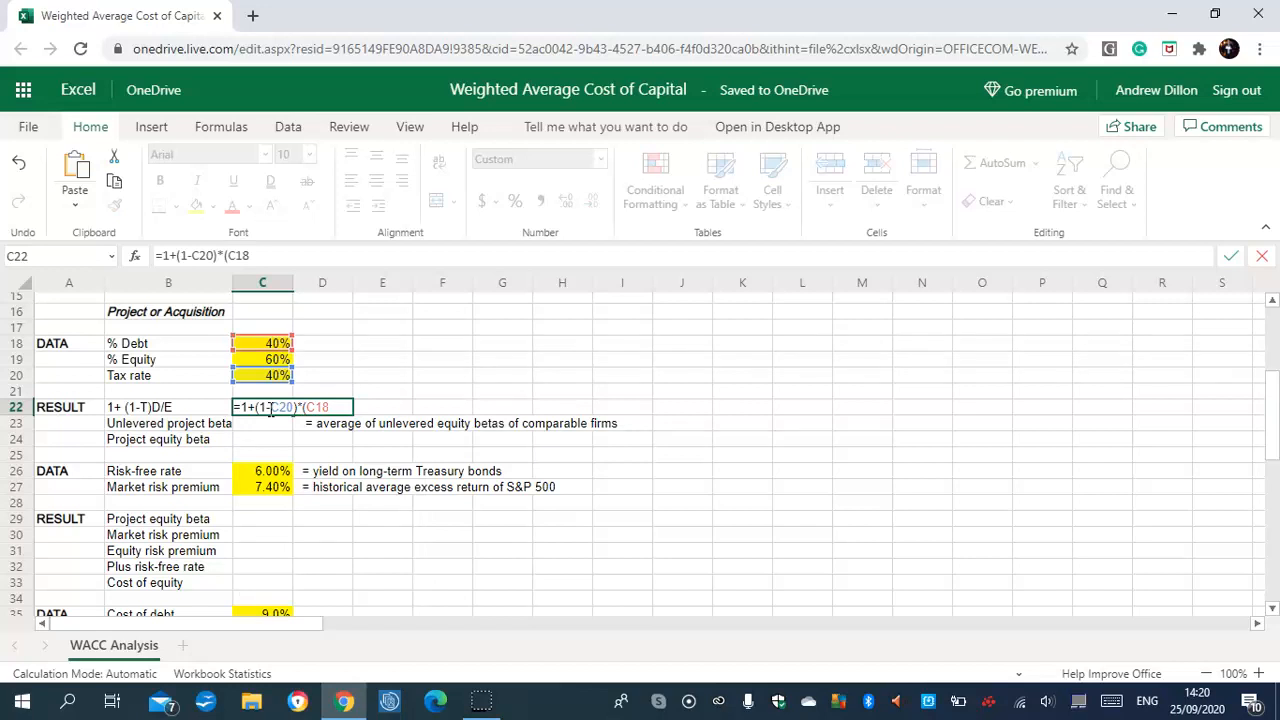
pyautogui.write('/C19)')
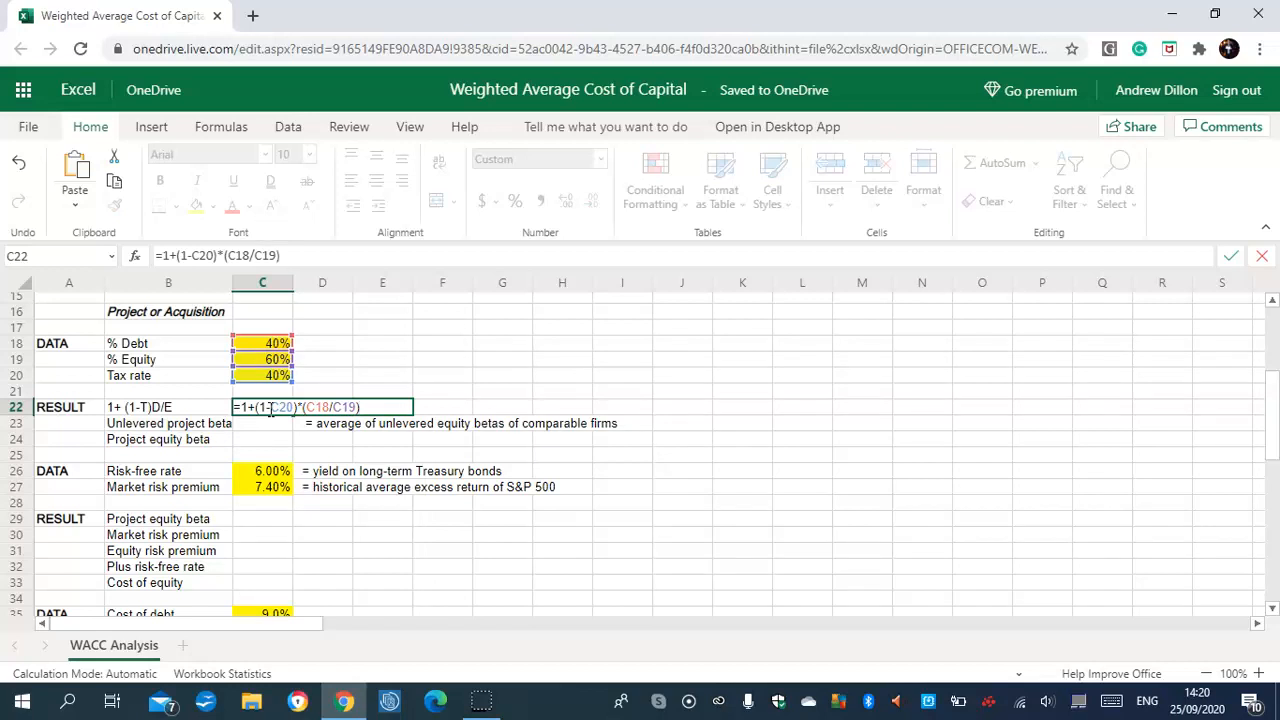
pyautogui.press('Return')
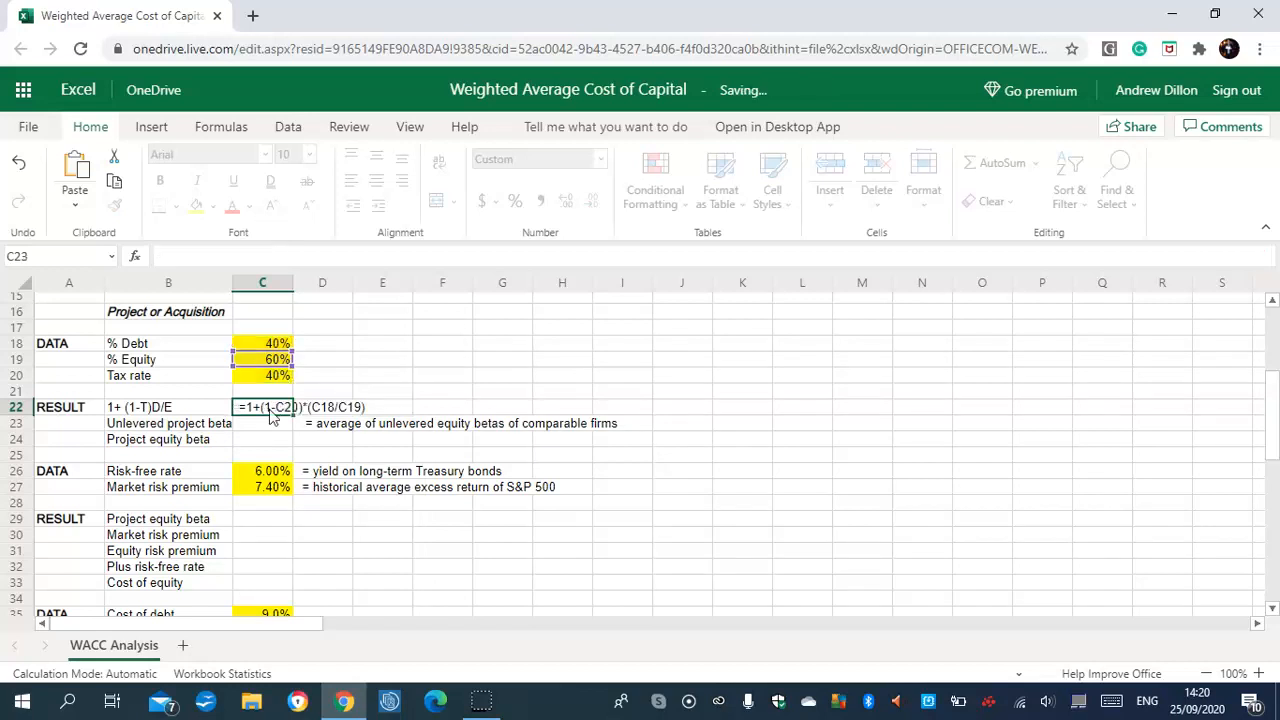
# Step: Try to copy the C22 formula across to D22:E22 and delete the extra copies
pyautogui.click(270, 410)
pyautogui.moveTo(302, 407); pyautogui.dragTo(379, 412)
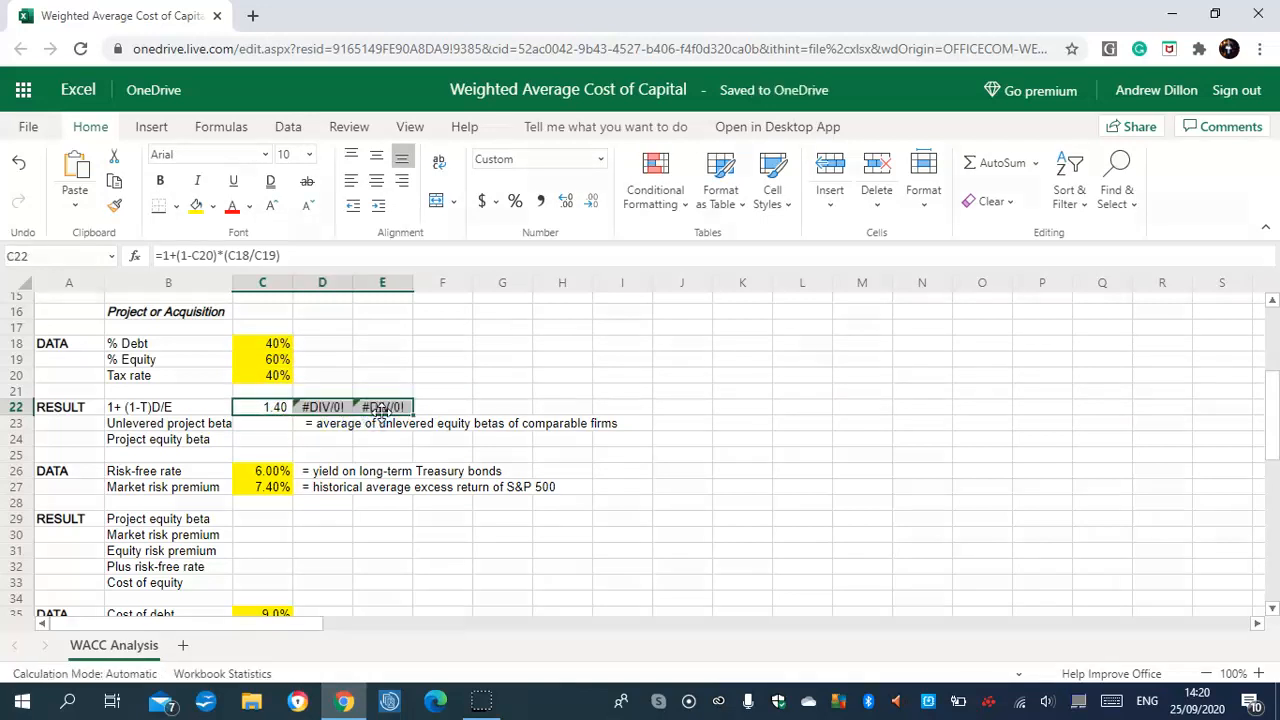
pyautogui.press('BackSpace')
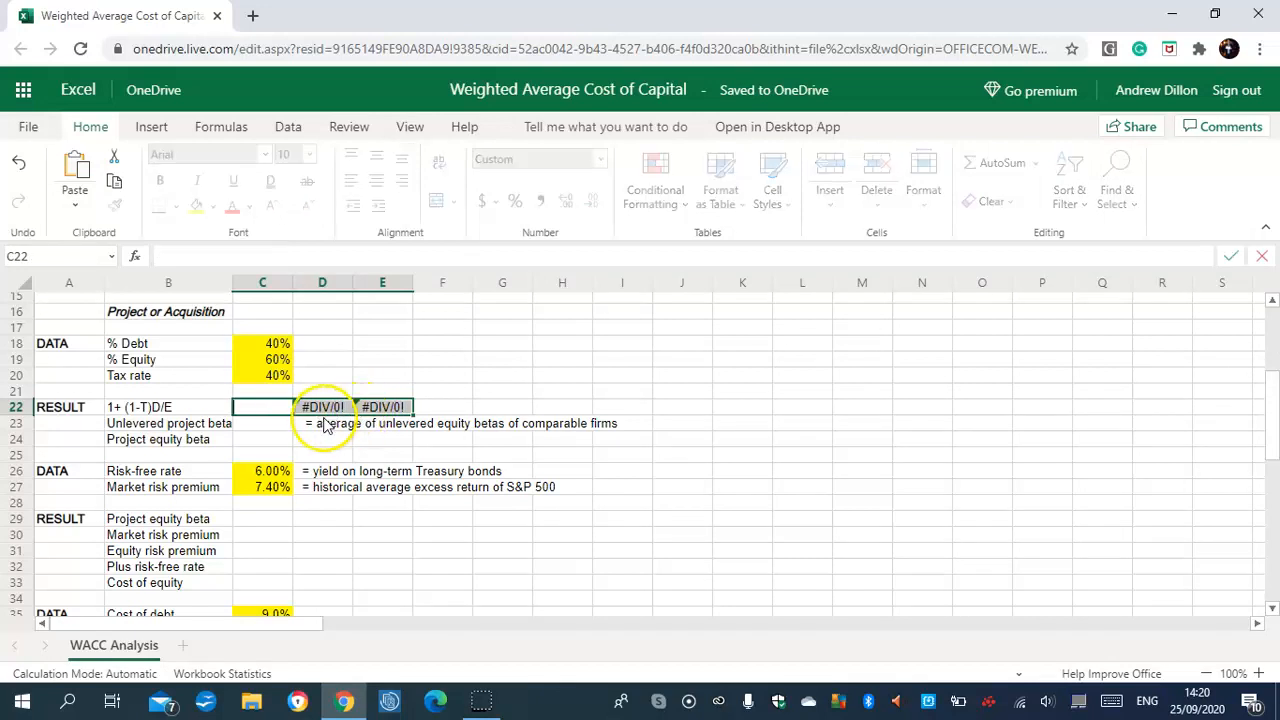
pyautogui.click(322, 410)
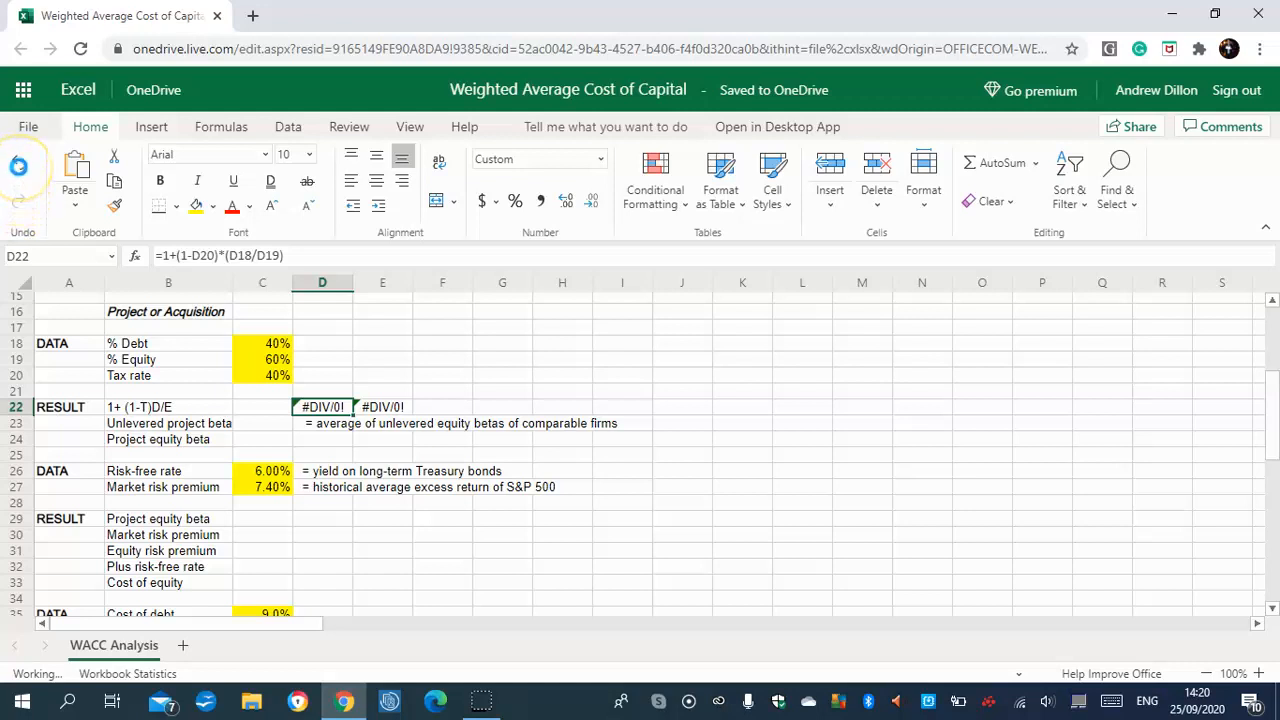
# Step: Undo the deletion in C22 and the formula copy into D22:E22
pyautogui.click(18, 165)
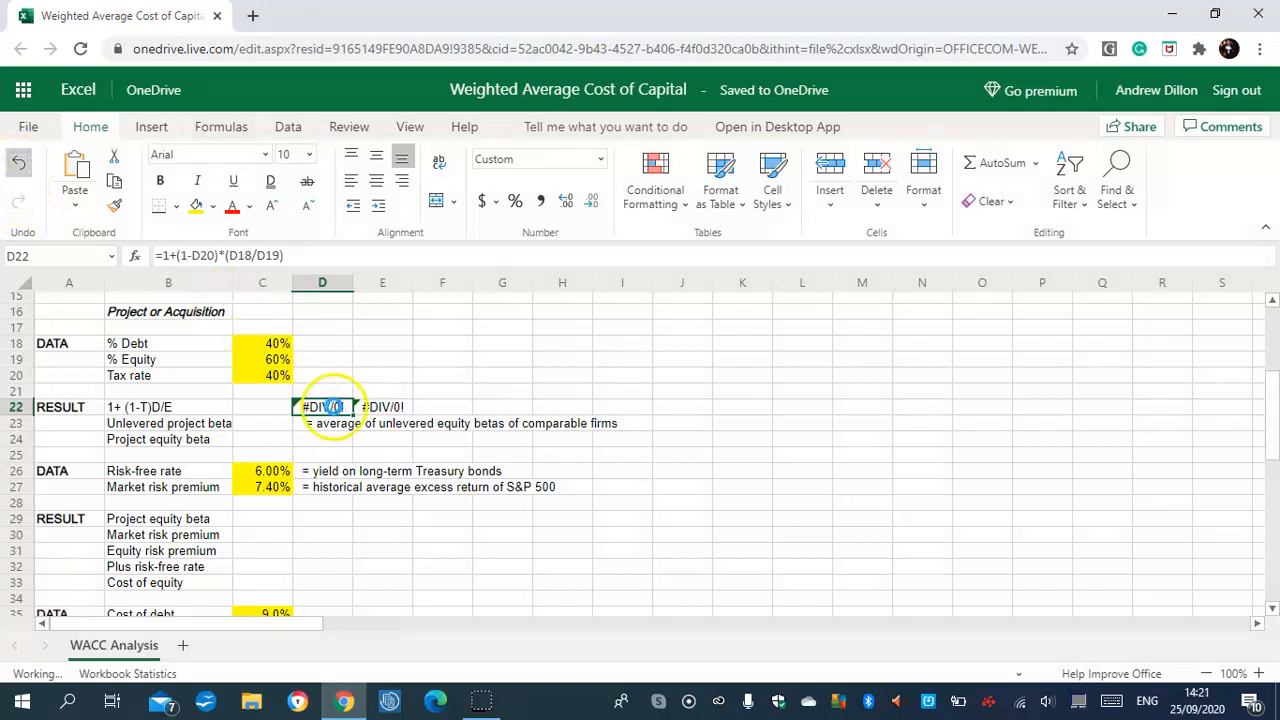
pyautogui.click(17, 165)
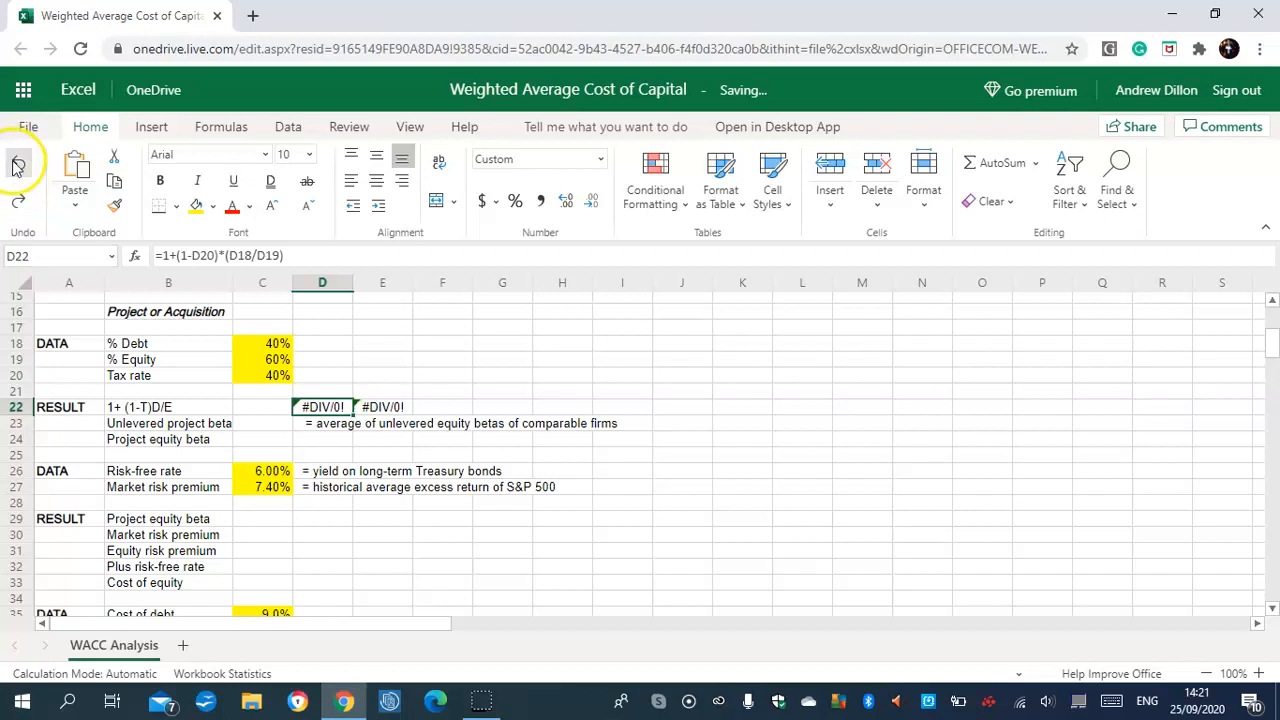
pyautogui.click(342, 406)
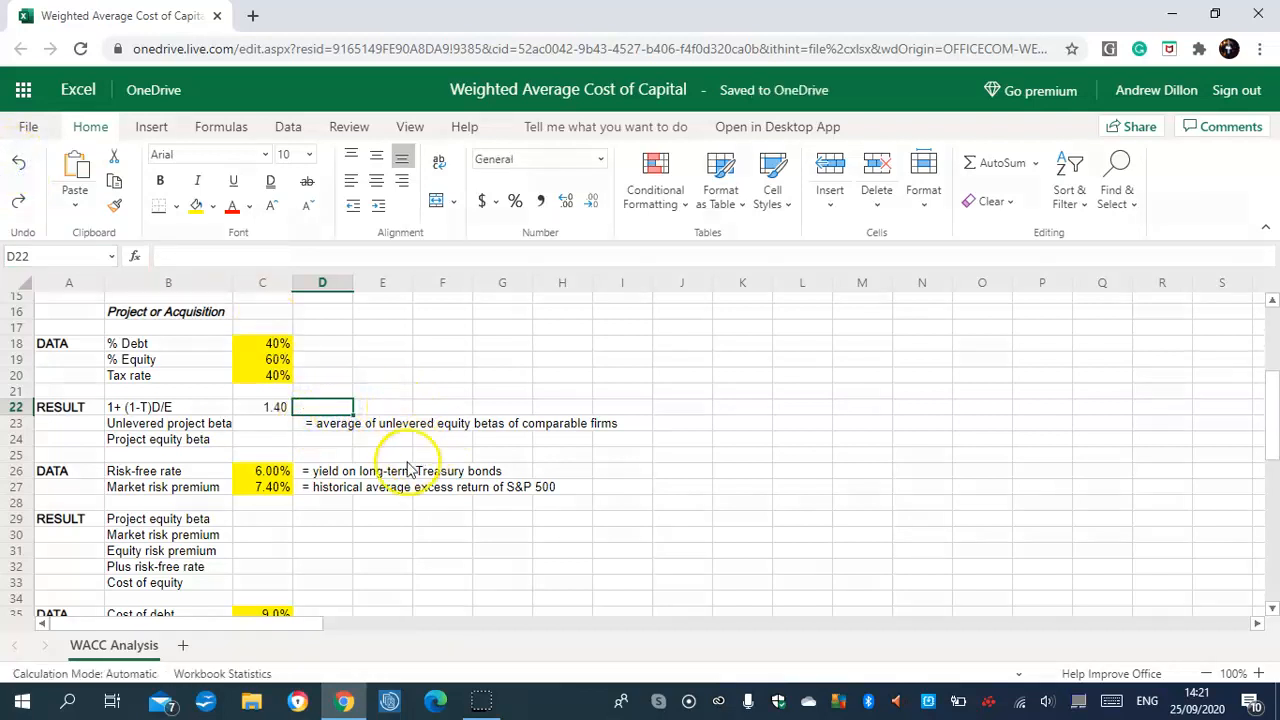
pyautogui.click(388, 570)
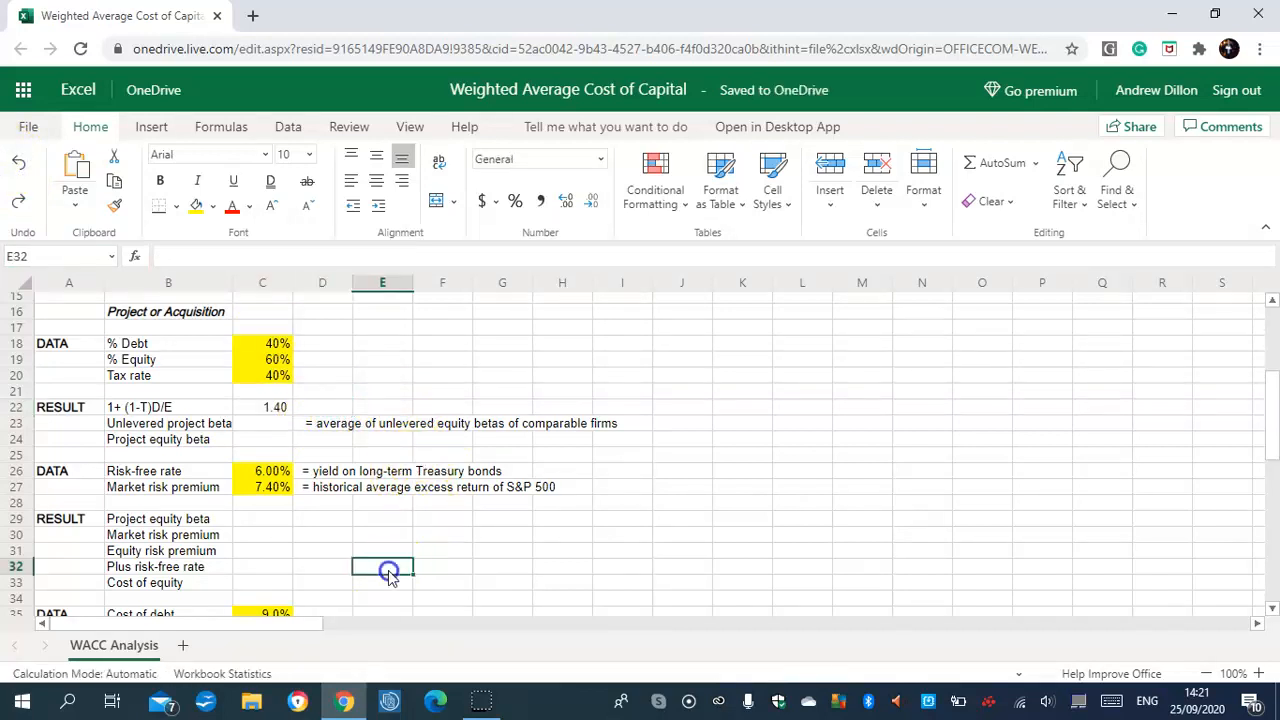
# Step: Enter the unlevered project beta formula =F13 in C23 and the project equity beta formula =C23*C22 in C24
pyautogui.click(268, 429)
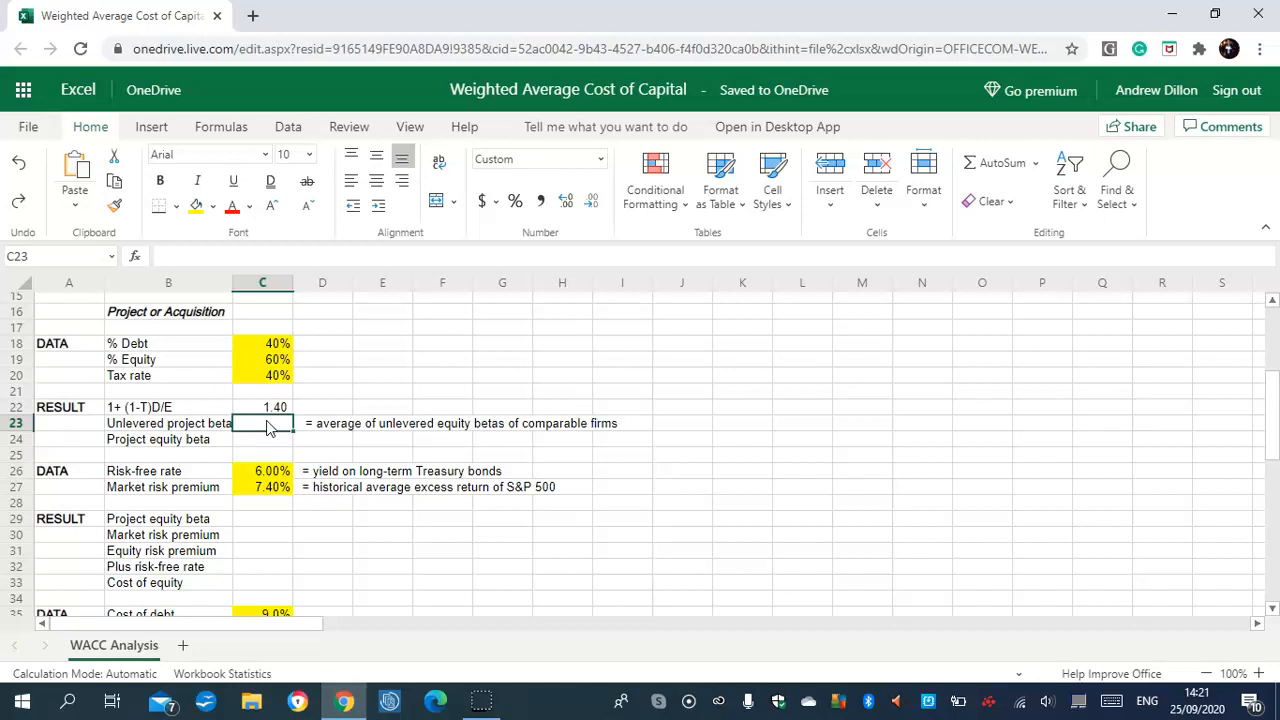
pyautogui.write('=F')
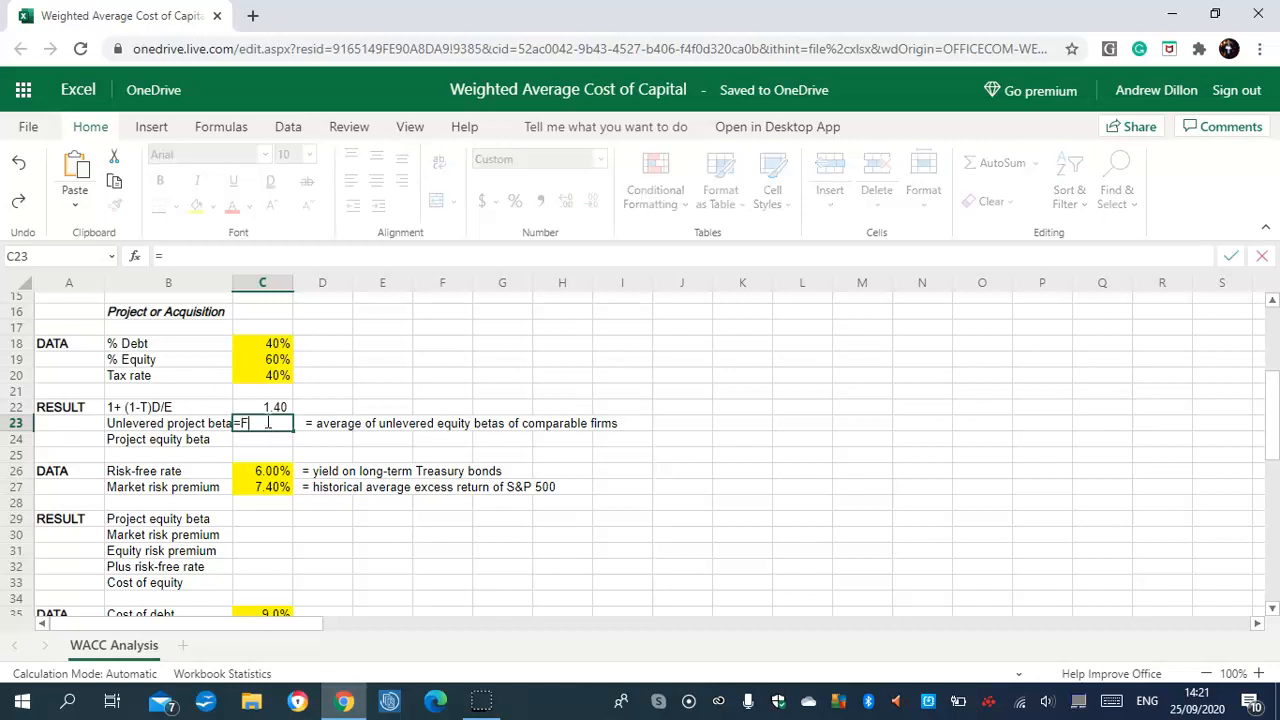
pyautogui.write('13')
pyautogui.press('Return')
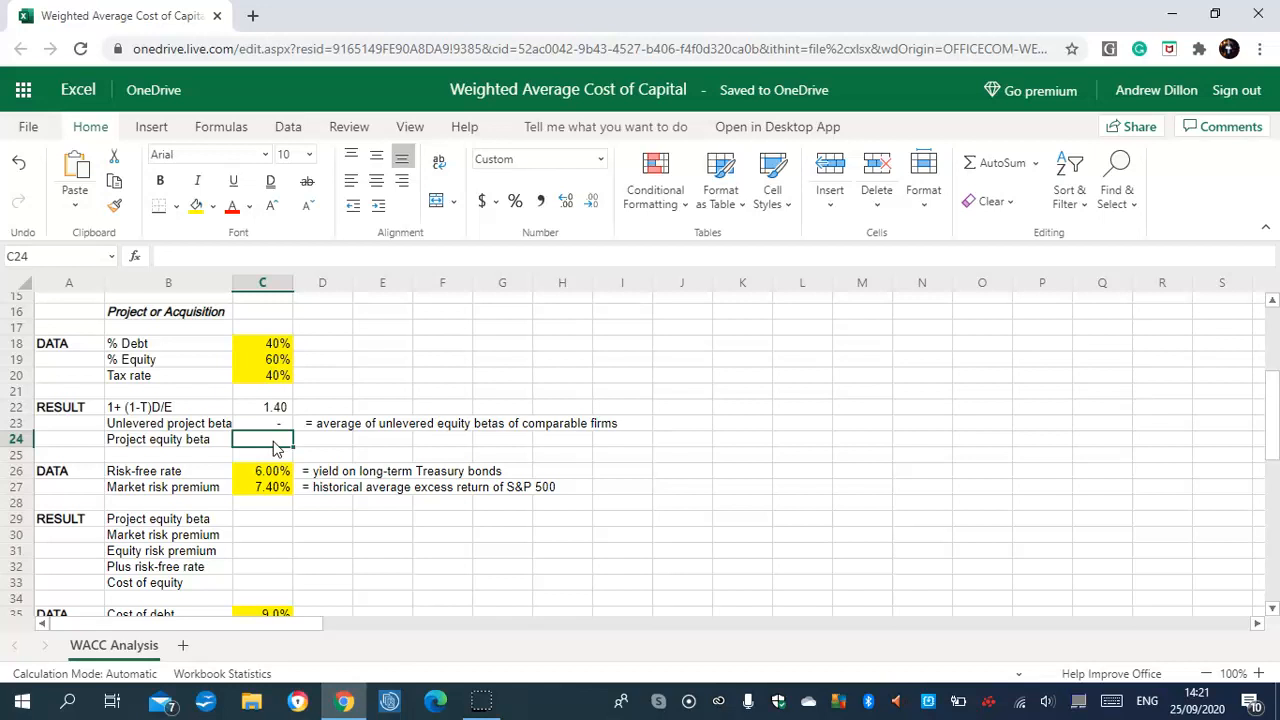
pyautogui.write('=')
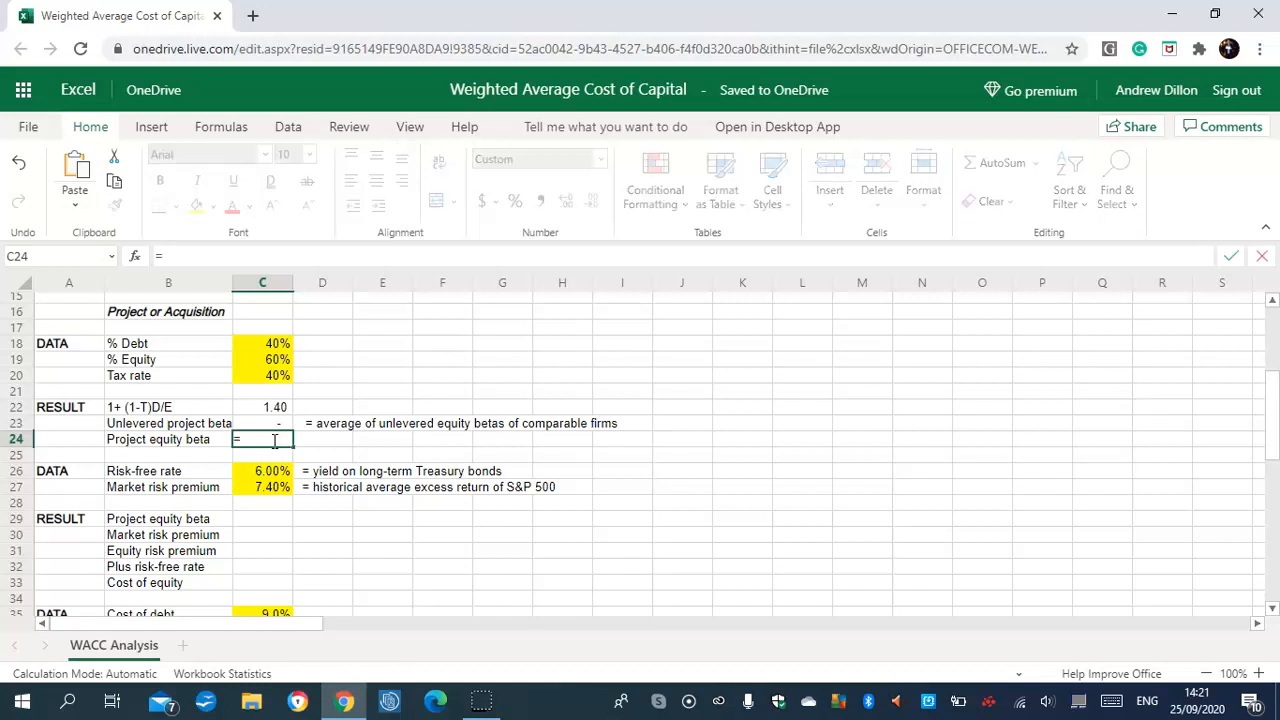
pyautogui.write('C23*C22')
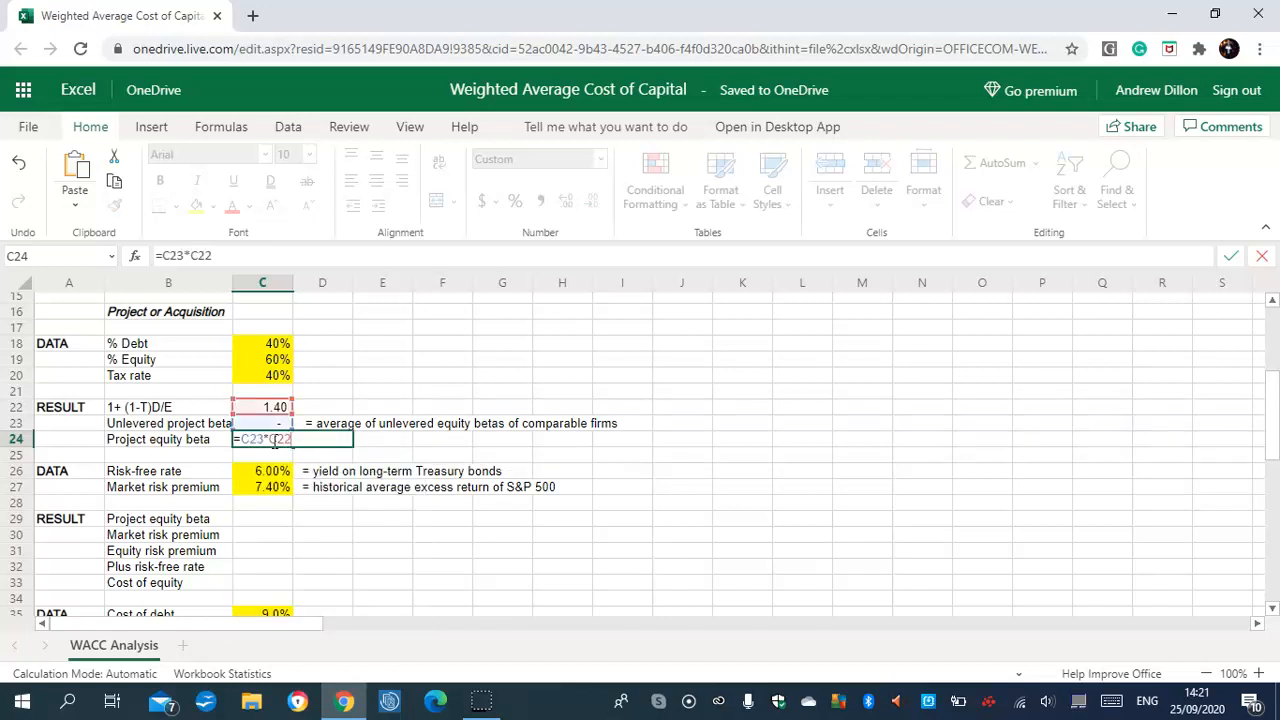
pyautogui.press('Return')
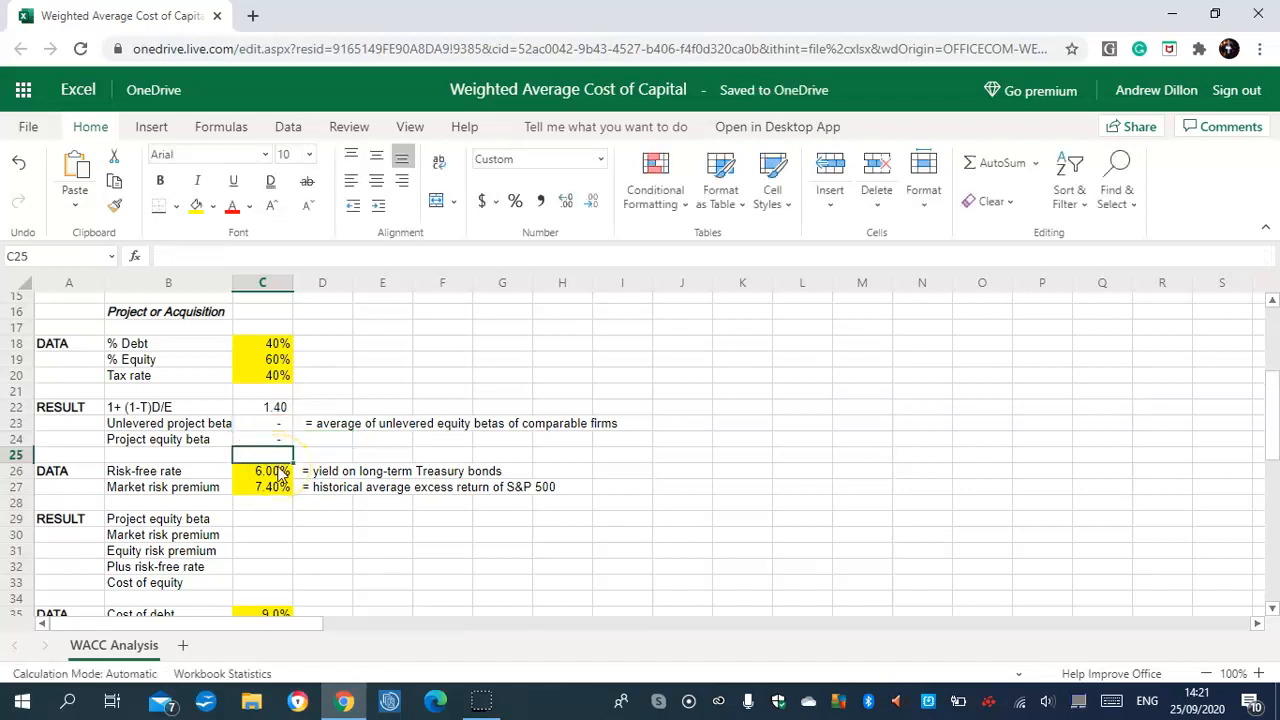
# Step: Calculate the project equity beta in cell C29 with the formula =C23*C22
pyautogui.scroll(-1, 1270, 437)
pyautogui.scroll(-3, 1272, 437)
pyautogui.scroll(2, 1271, 450)
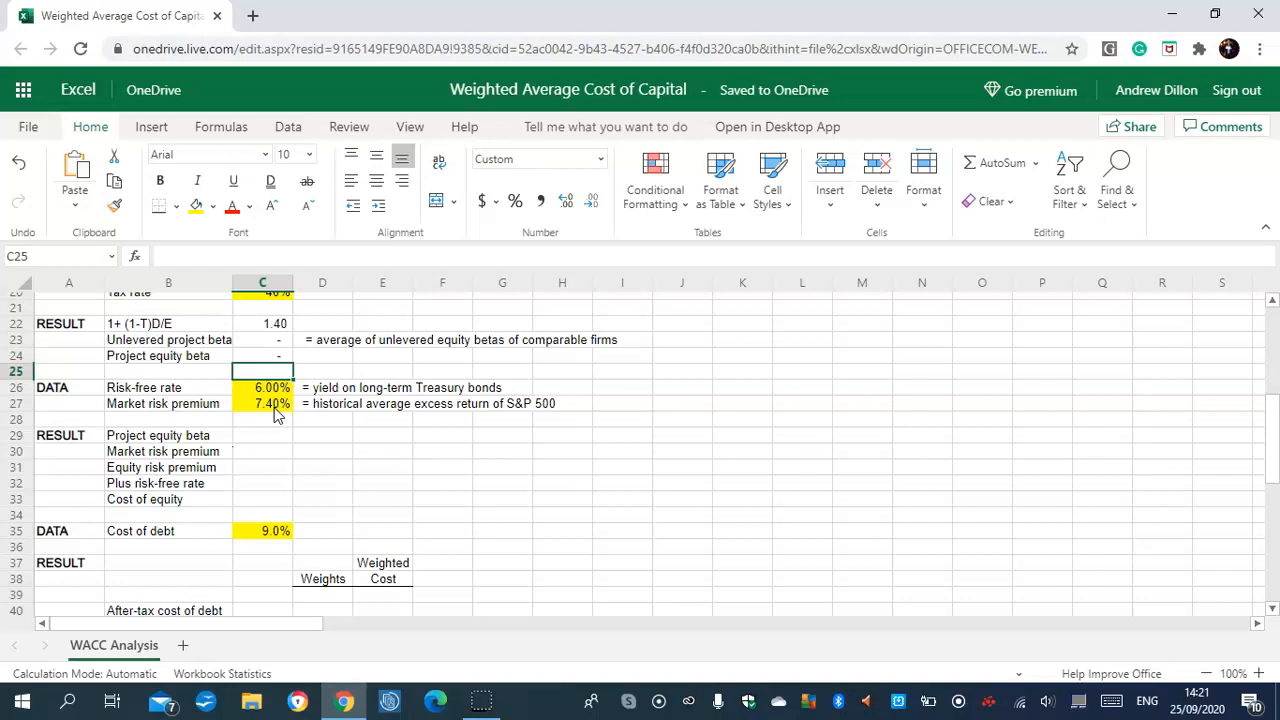
pyautogui.click(269, 429)
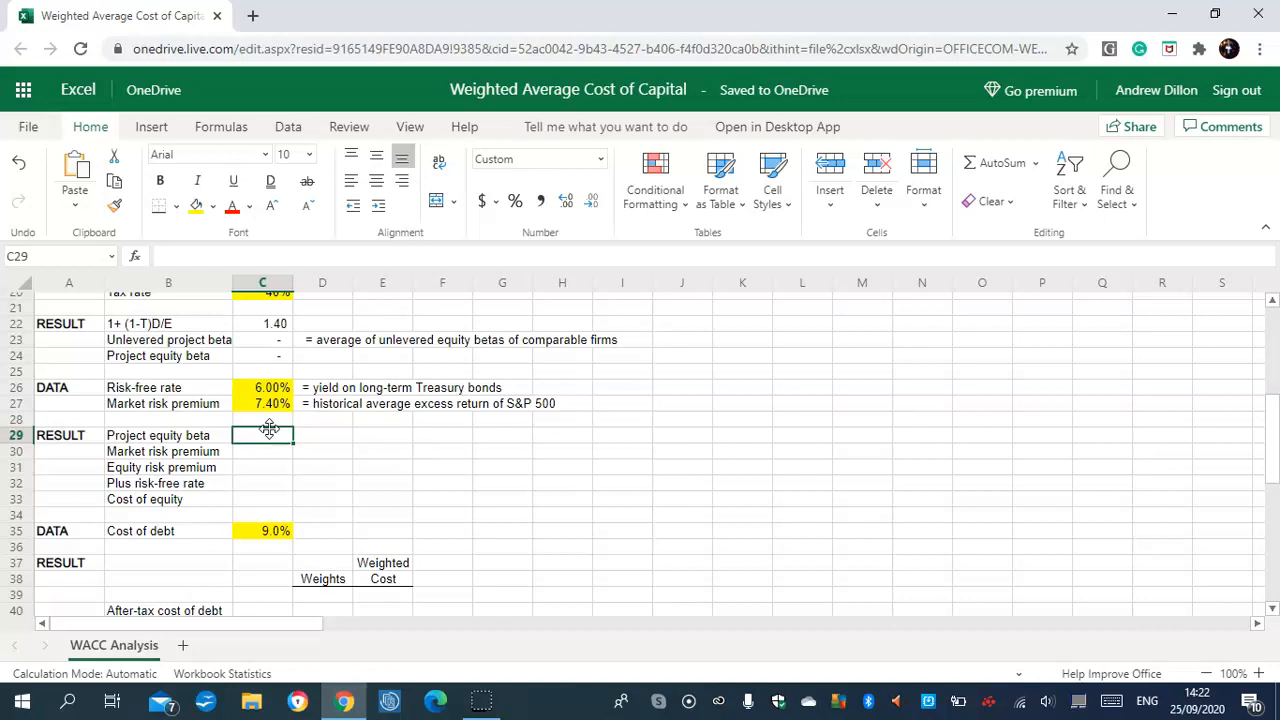
pyautogui.write('=C23')
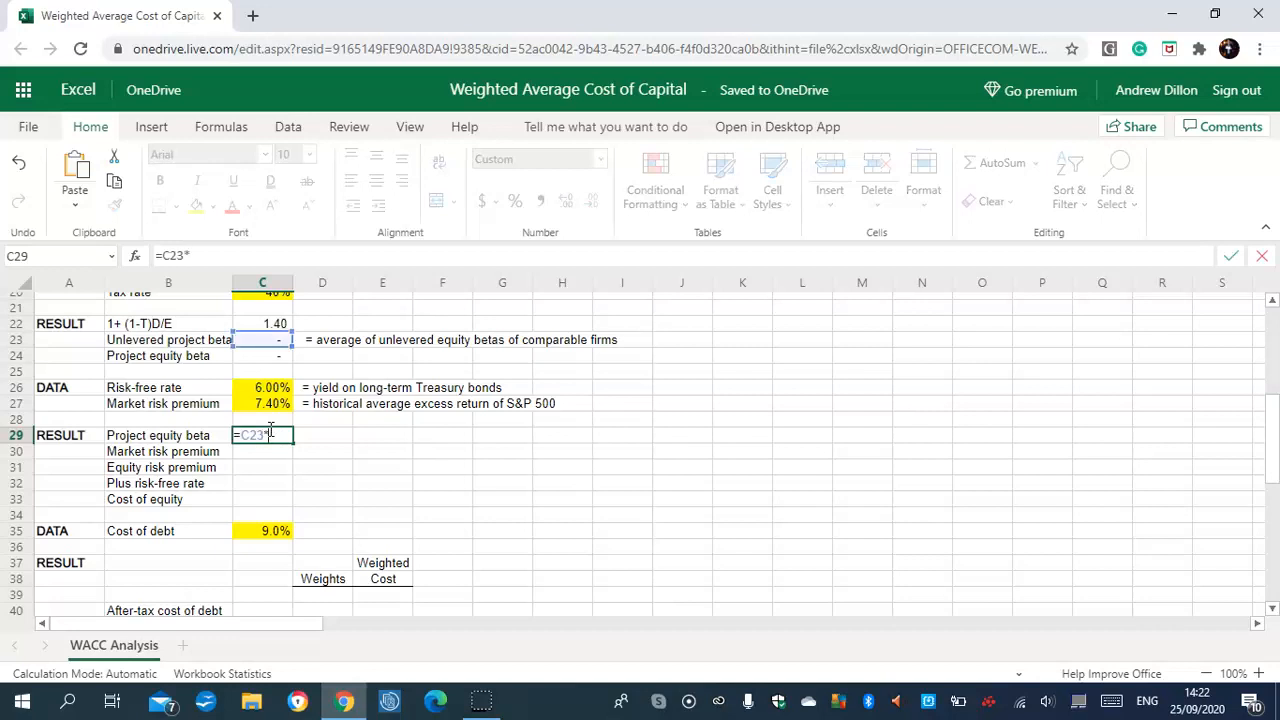
pyautogui.write('*C')
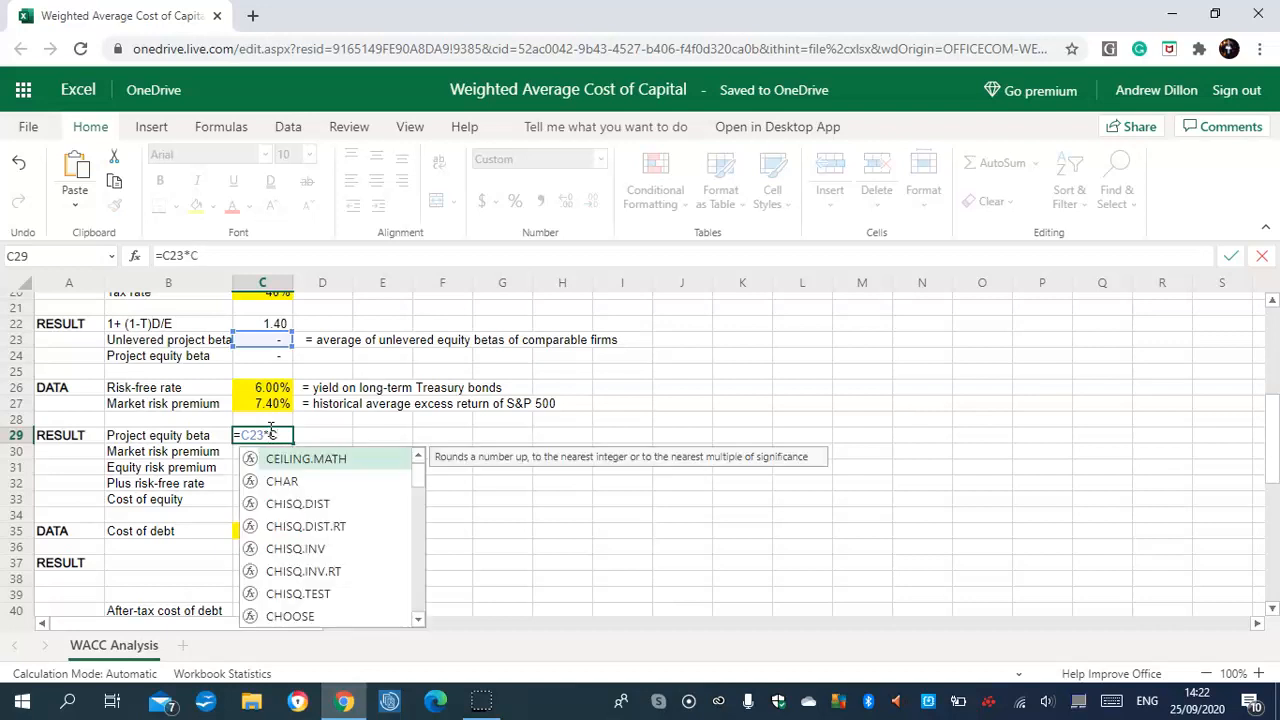
pyautogui.write('22')
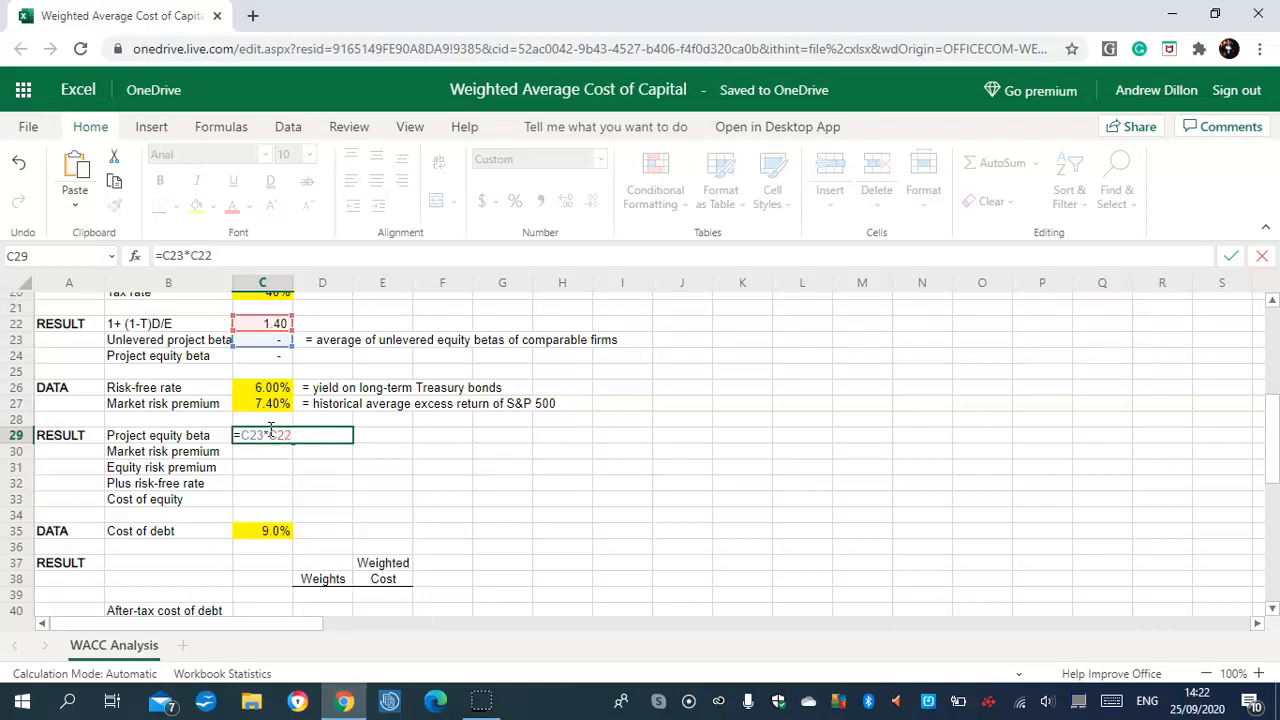
pyautogui.press('Return')
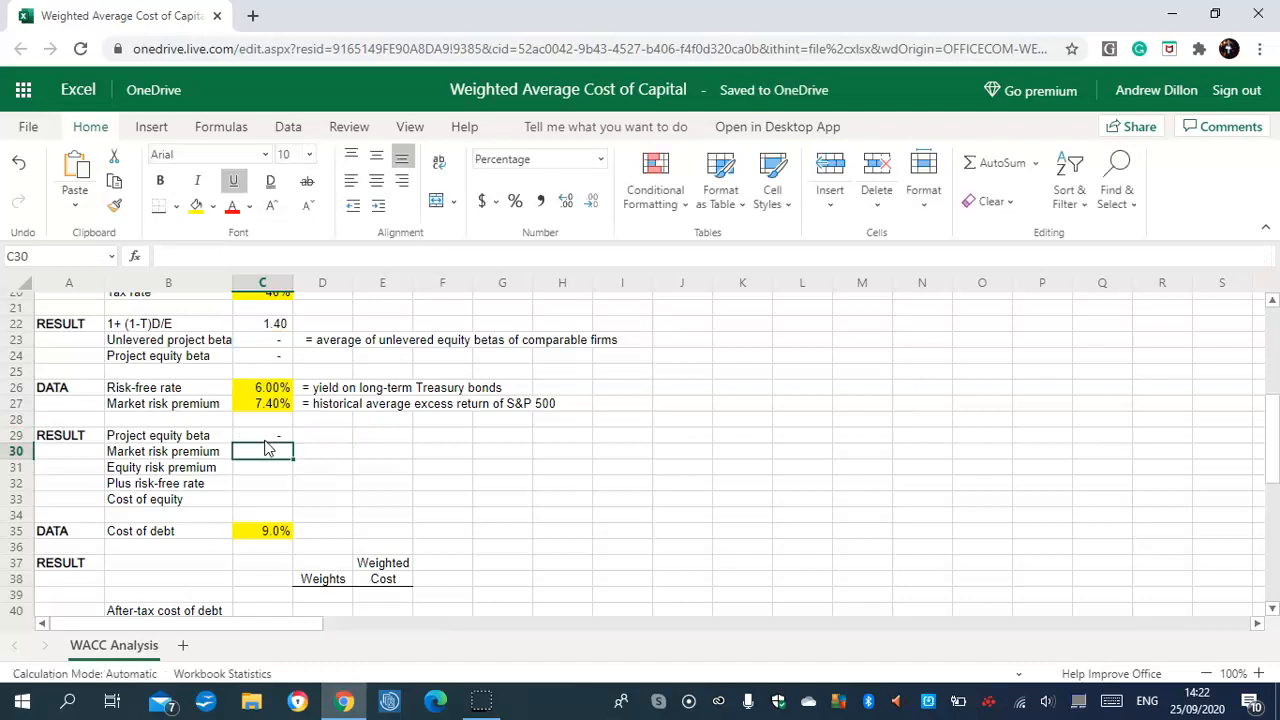
# Step: Link the market risk premium in C30 with =C27 and calculate the equity risk premium in C31 with =C29*C30
pyautogui.write('=')
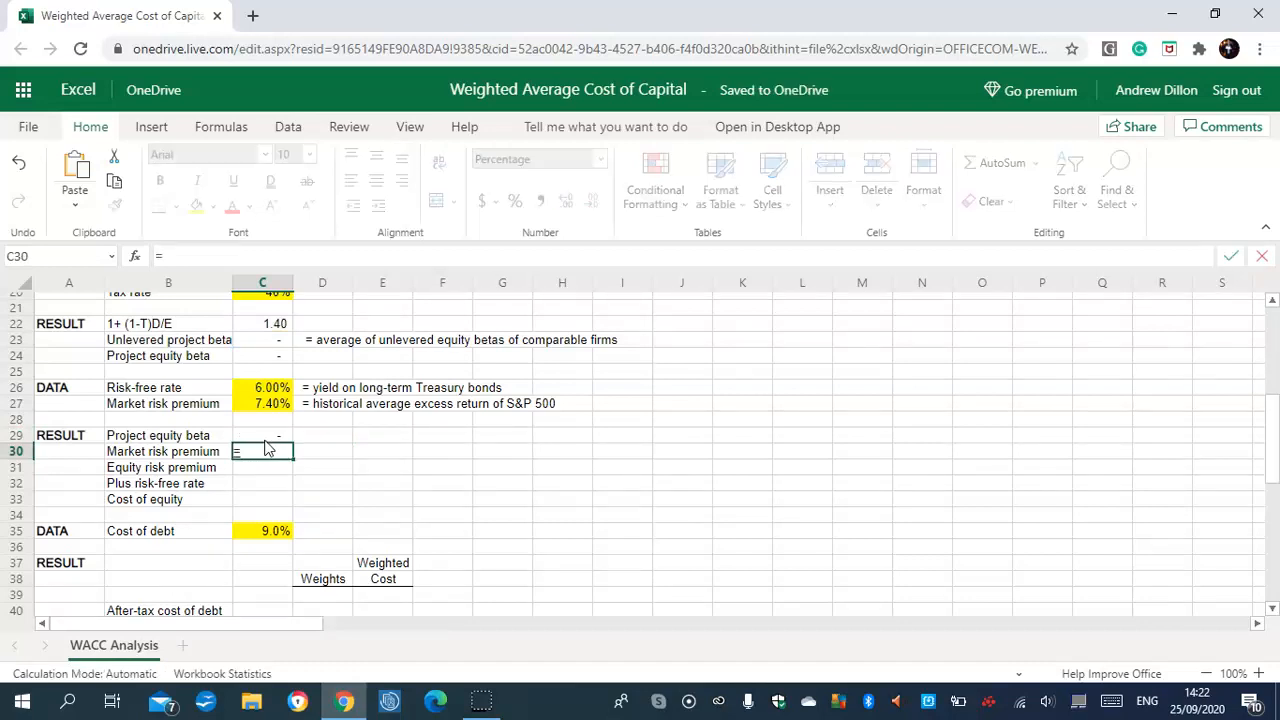
pyautogui.write('C27')
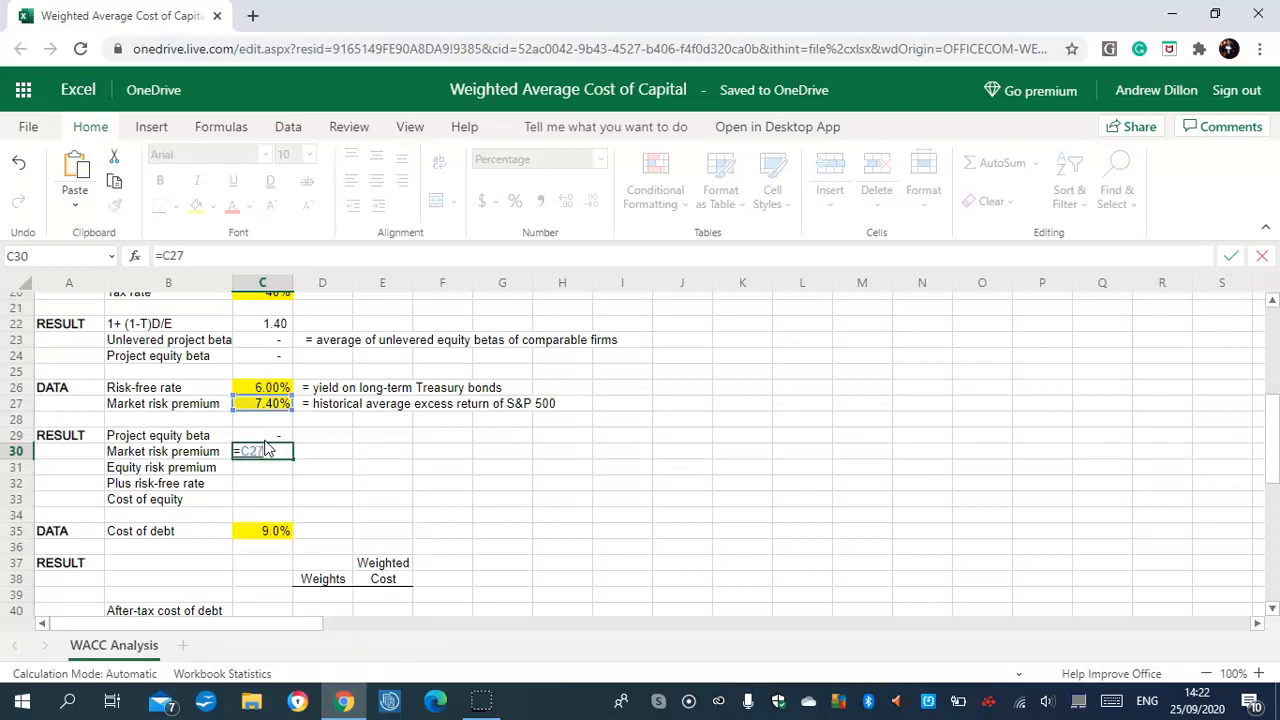
pyautogui.press('Return')
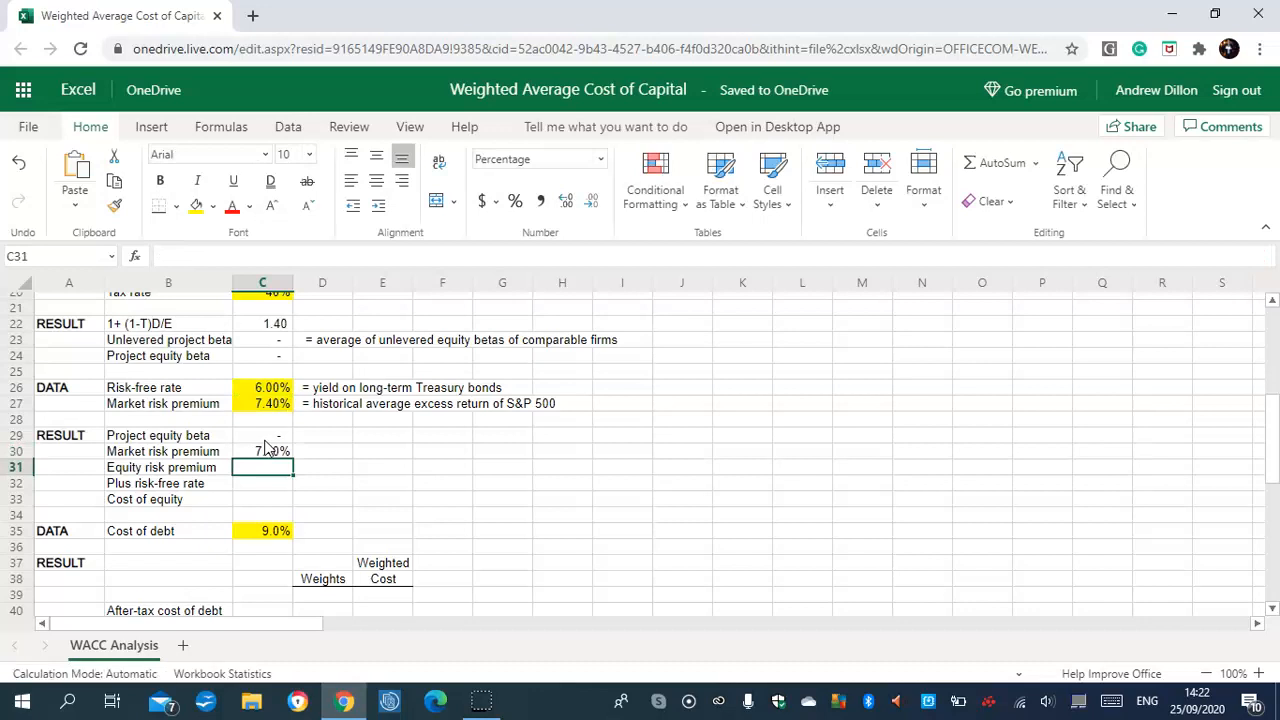
pyautogui.write('=')
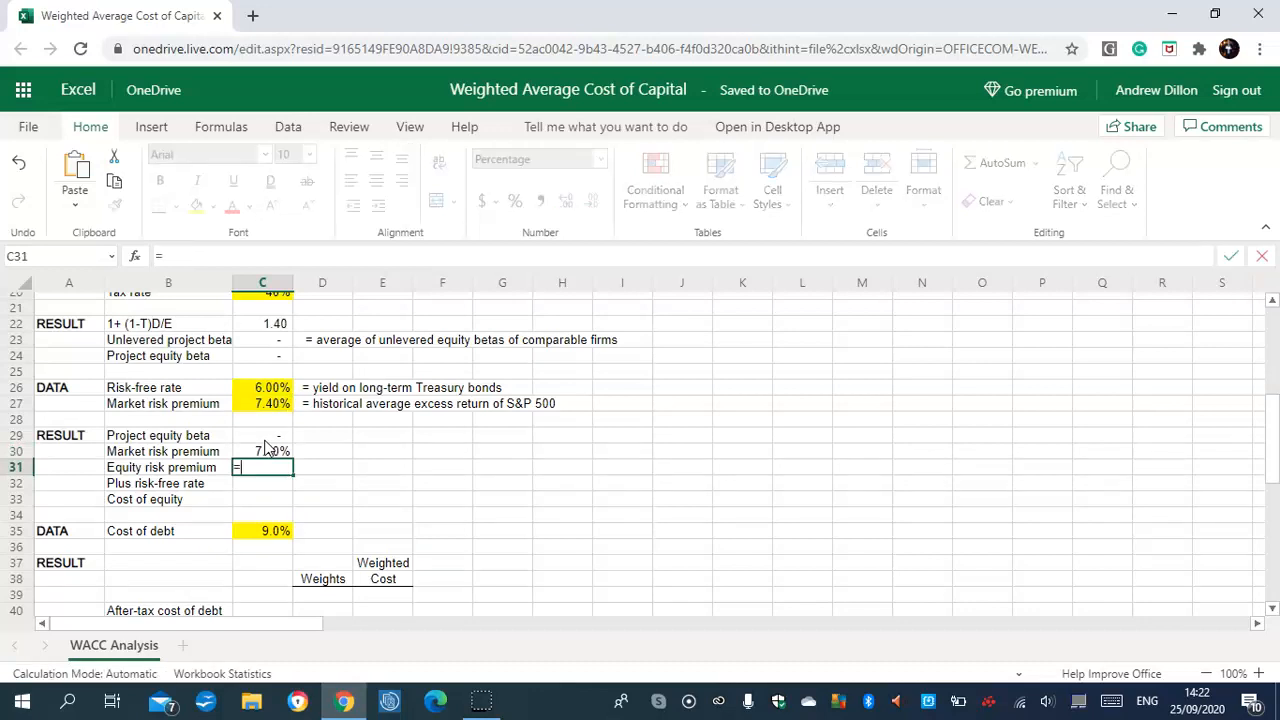
pyautogui.write('C29*')
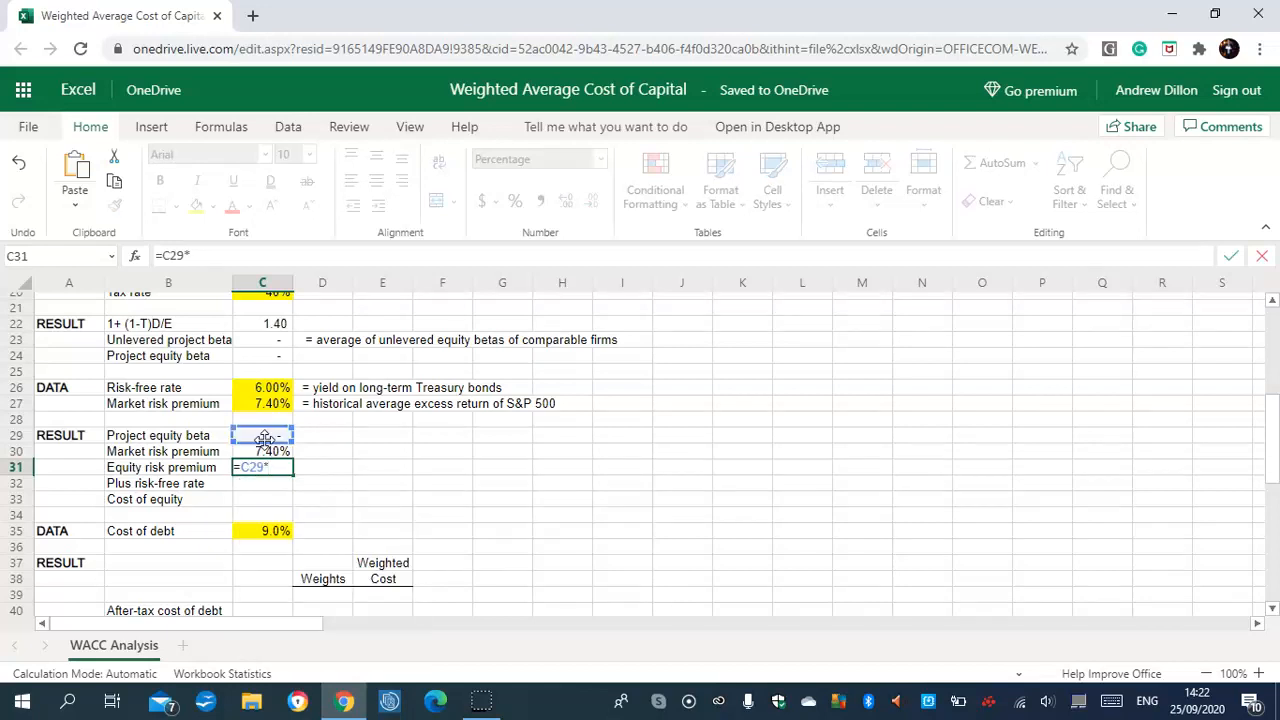
pyautogui.write('C30')
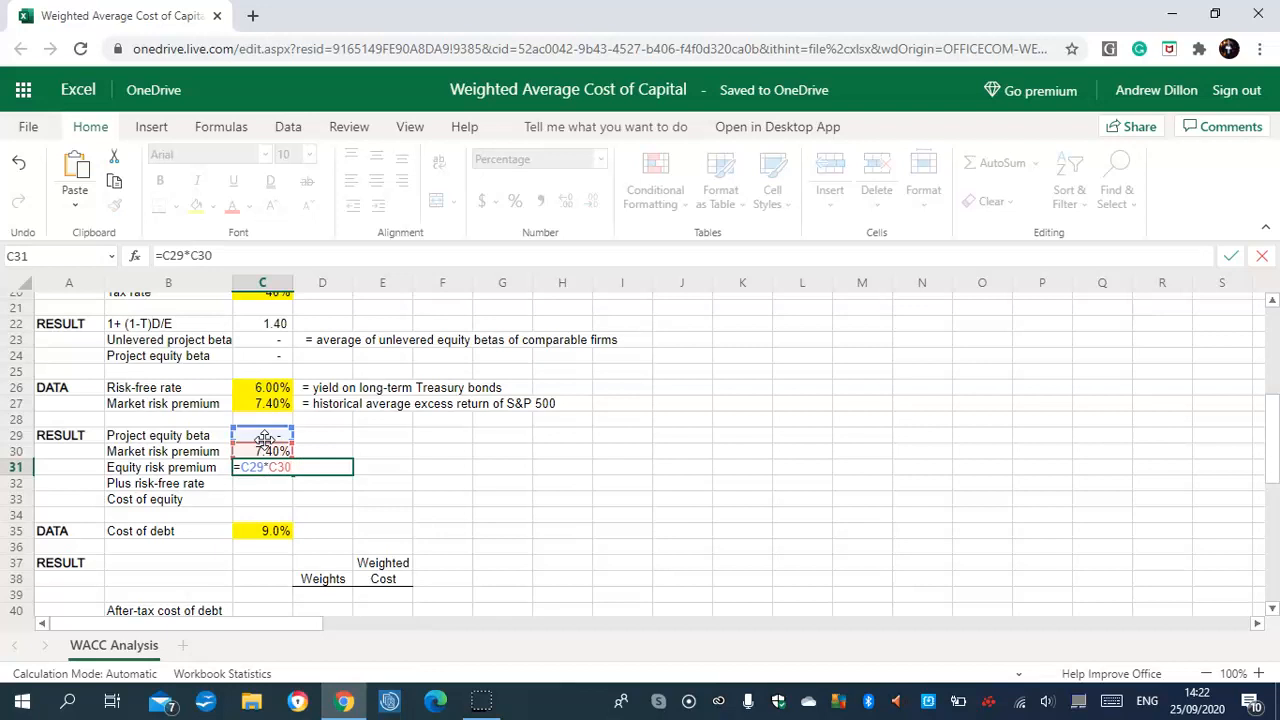
pyautogui.press('Return')
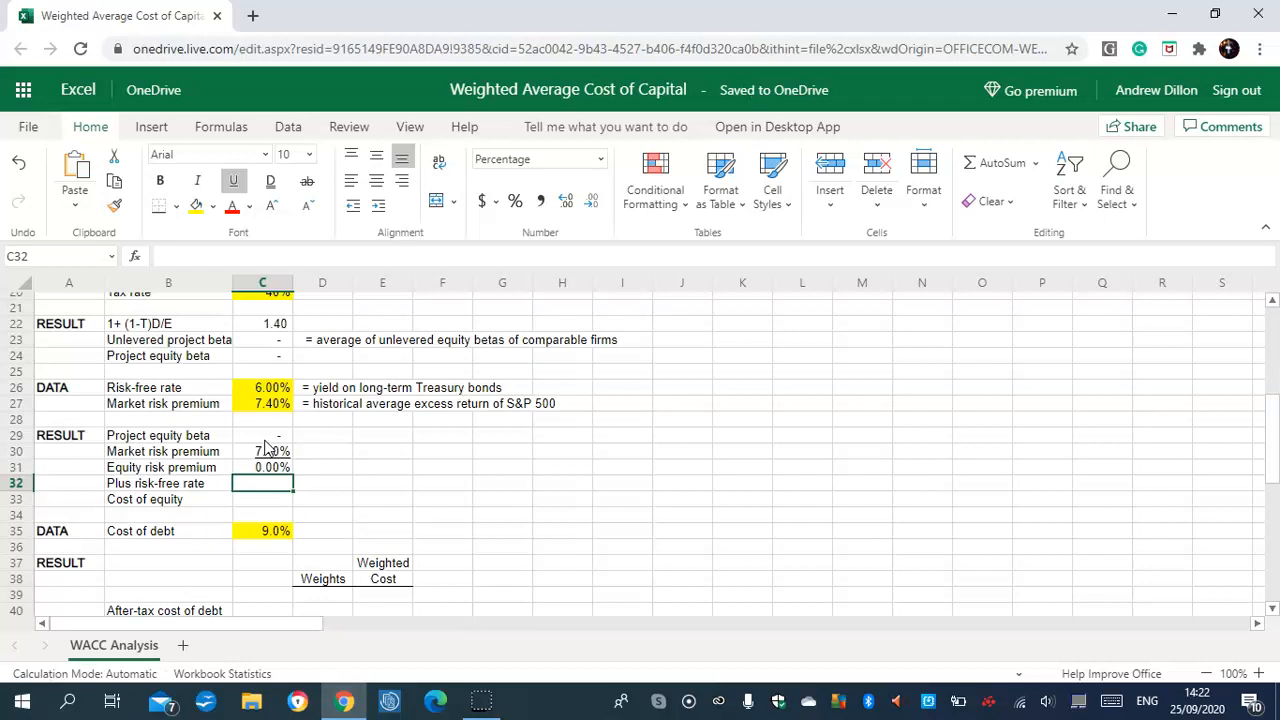
# Step: Link the risk-free rate in C32 with =C26 and calculate the cost of equity in C33 with =C32+C31
pyautogui.write('=C26')
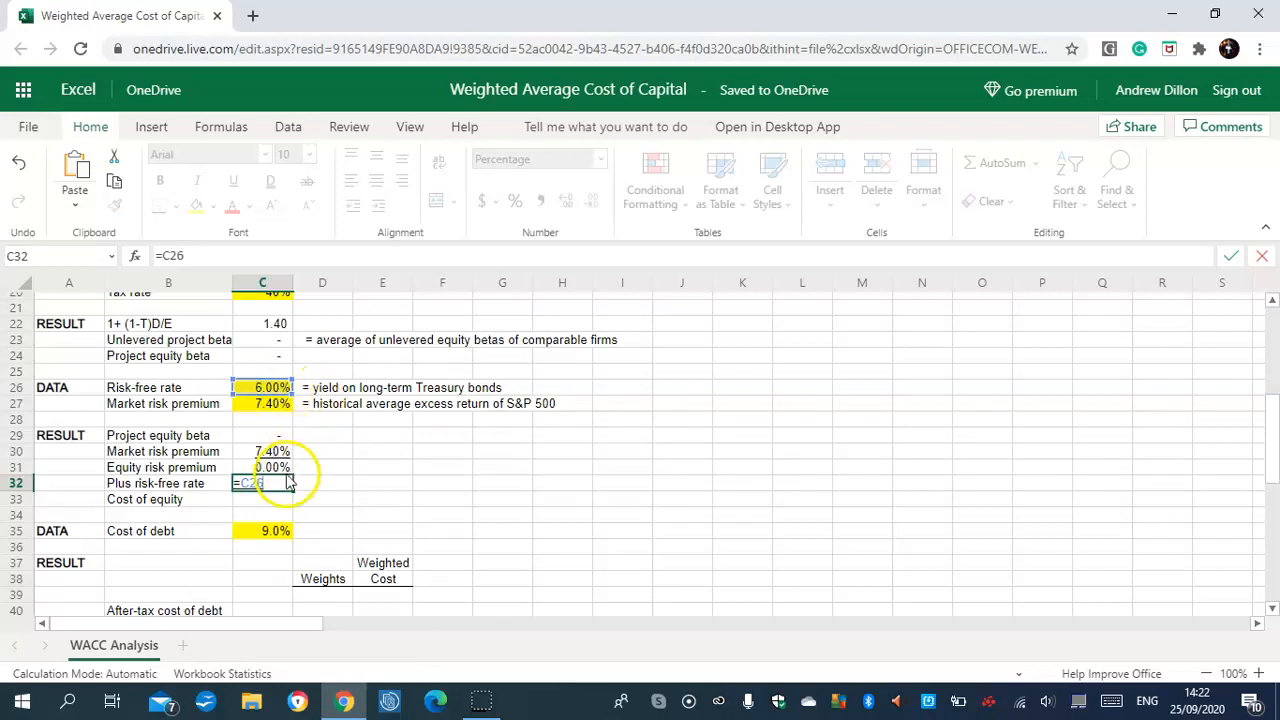
pyautogui.press('Return')
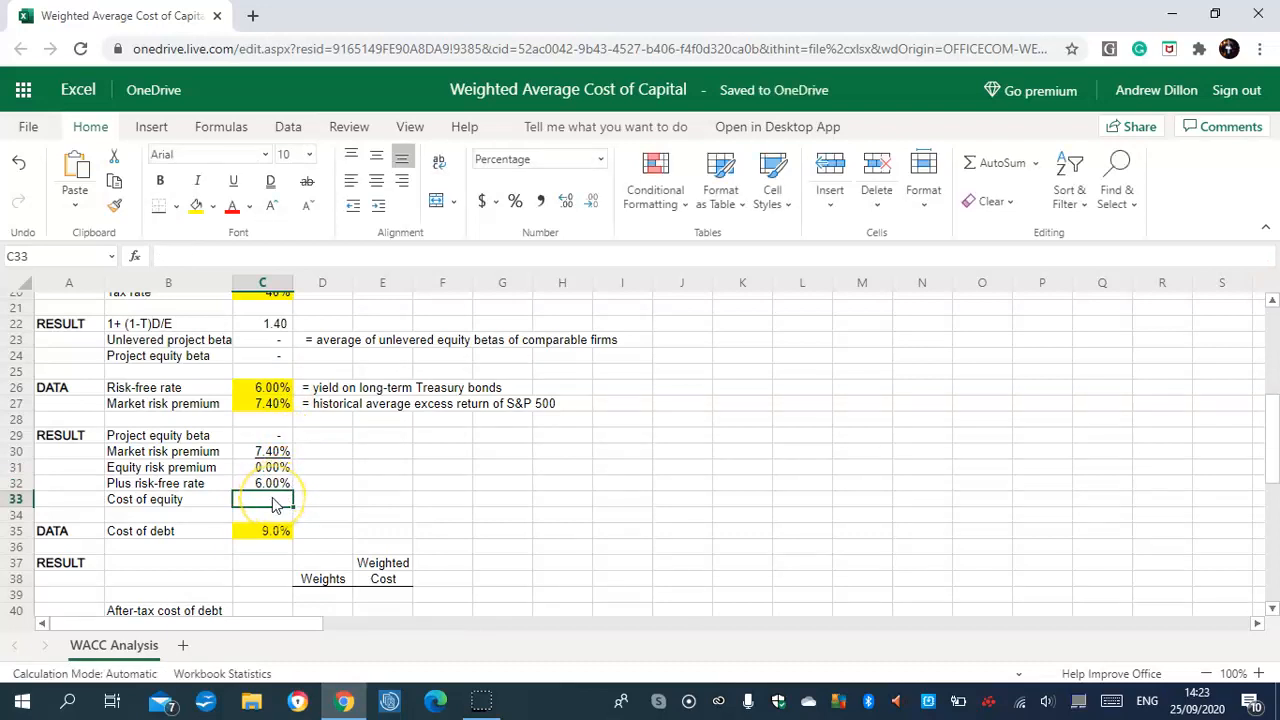
pyautogui.doubleClick(273, 503)
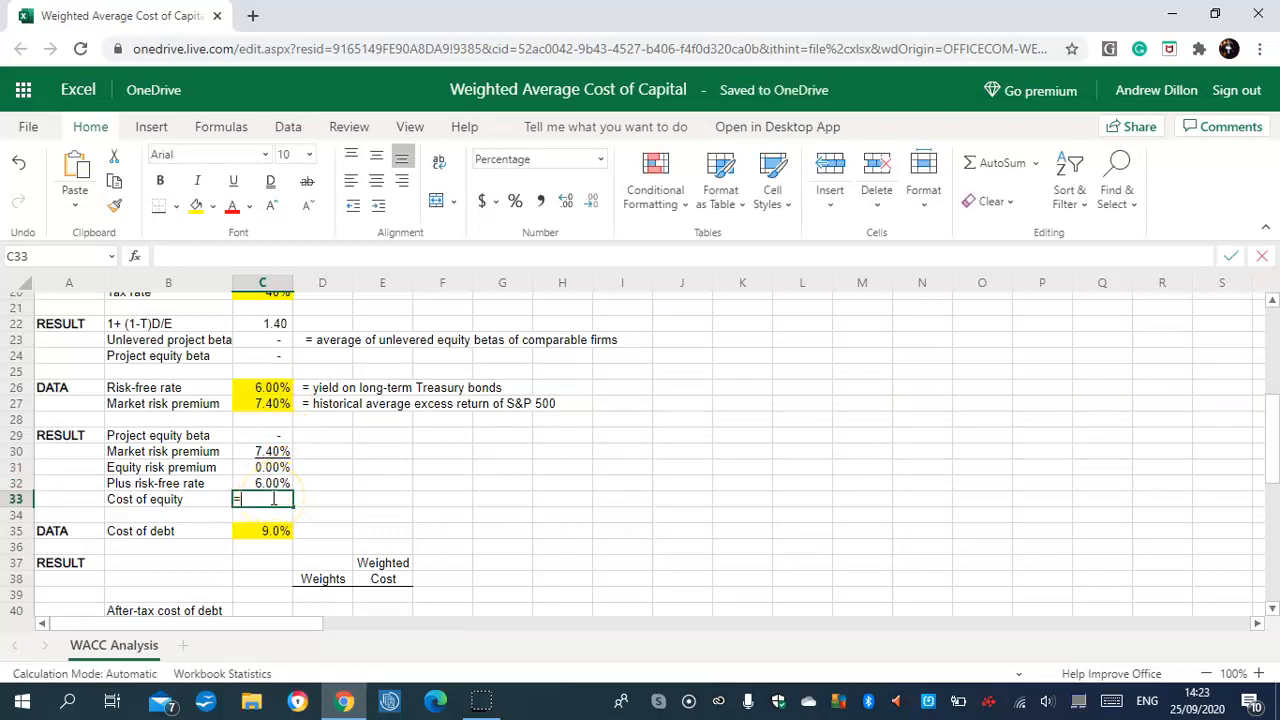
pyautogui.write('=C32+C31')
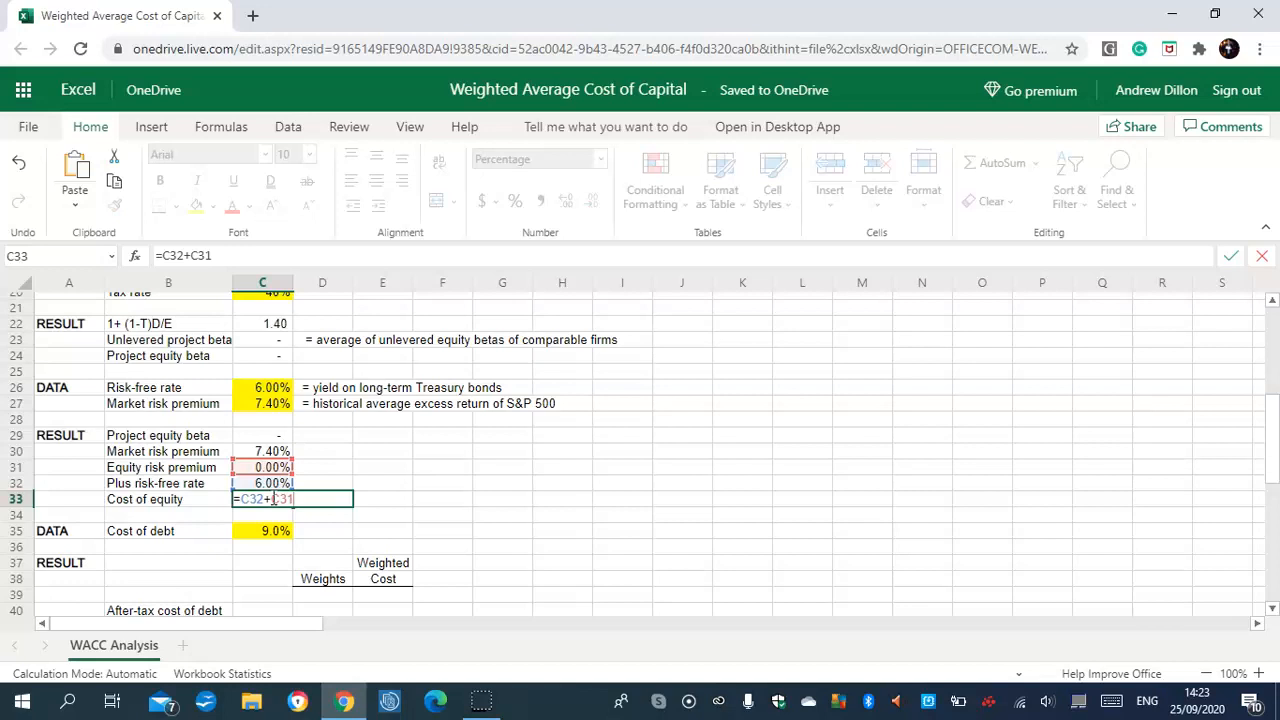
pyautogui.press('Return')
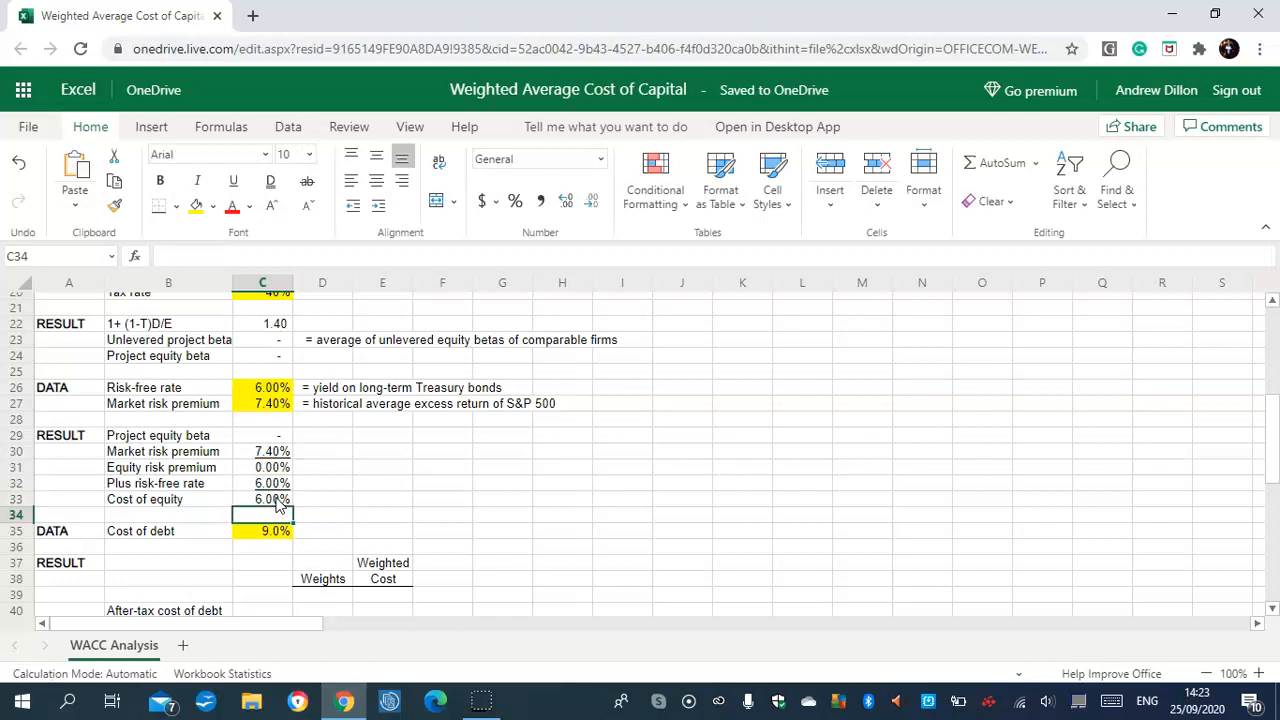
pyautogui.click(274, 467)
pyautogui.moveTo(1273, 425); pyautogui.dragTo(1275, 475)
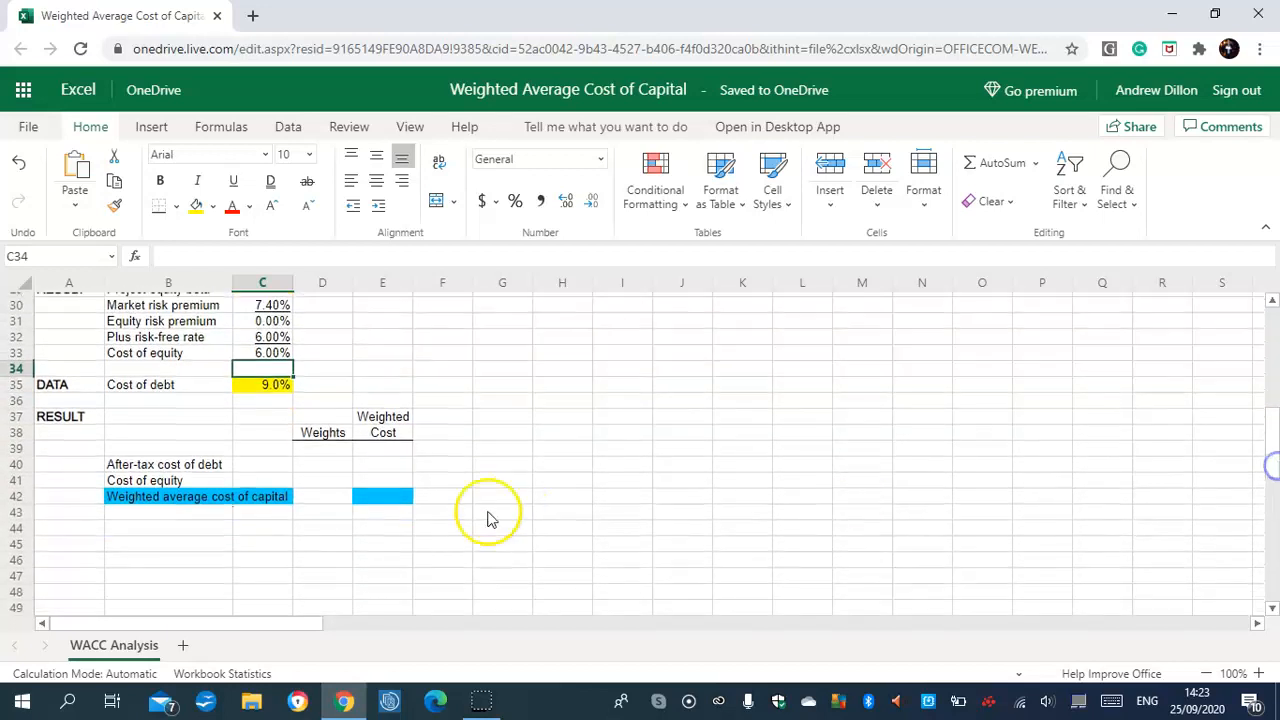
pyautogui.click(320, 466)
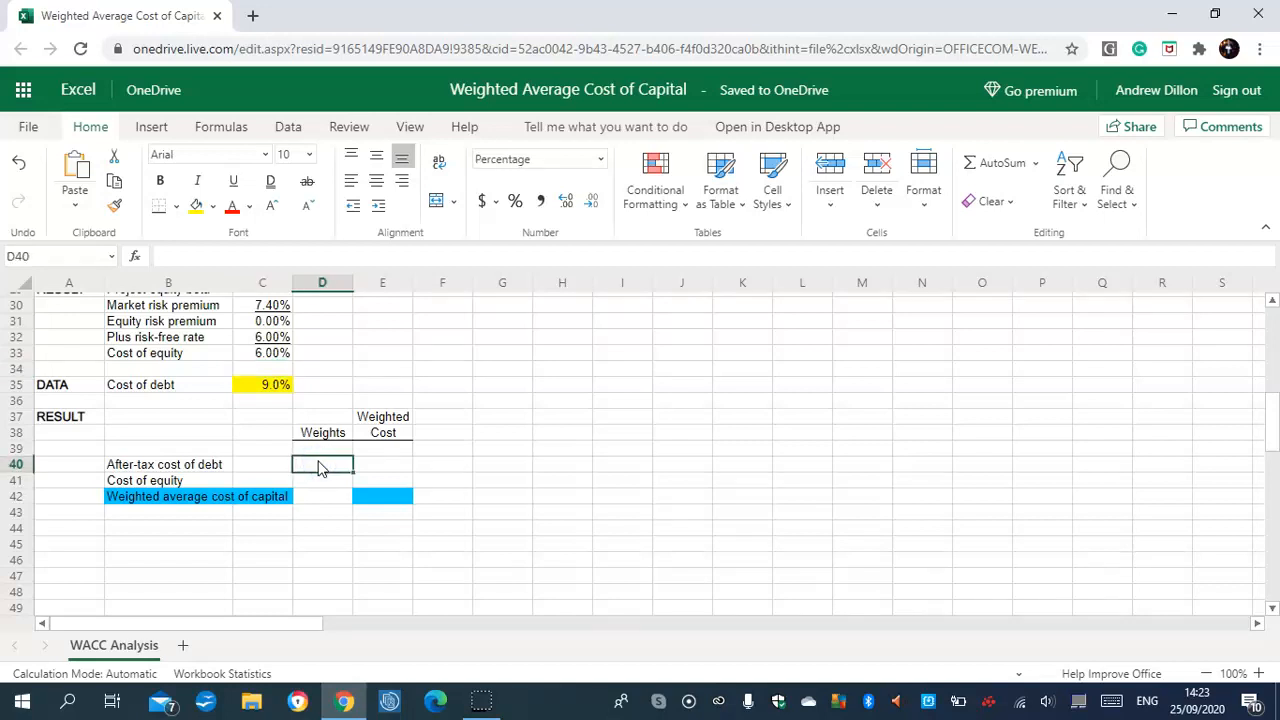
pyautogui.write('=')
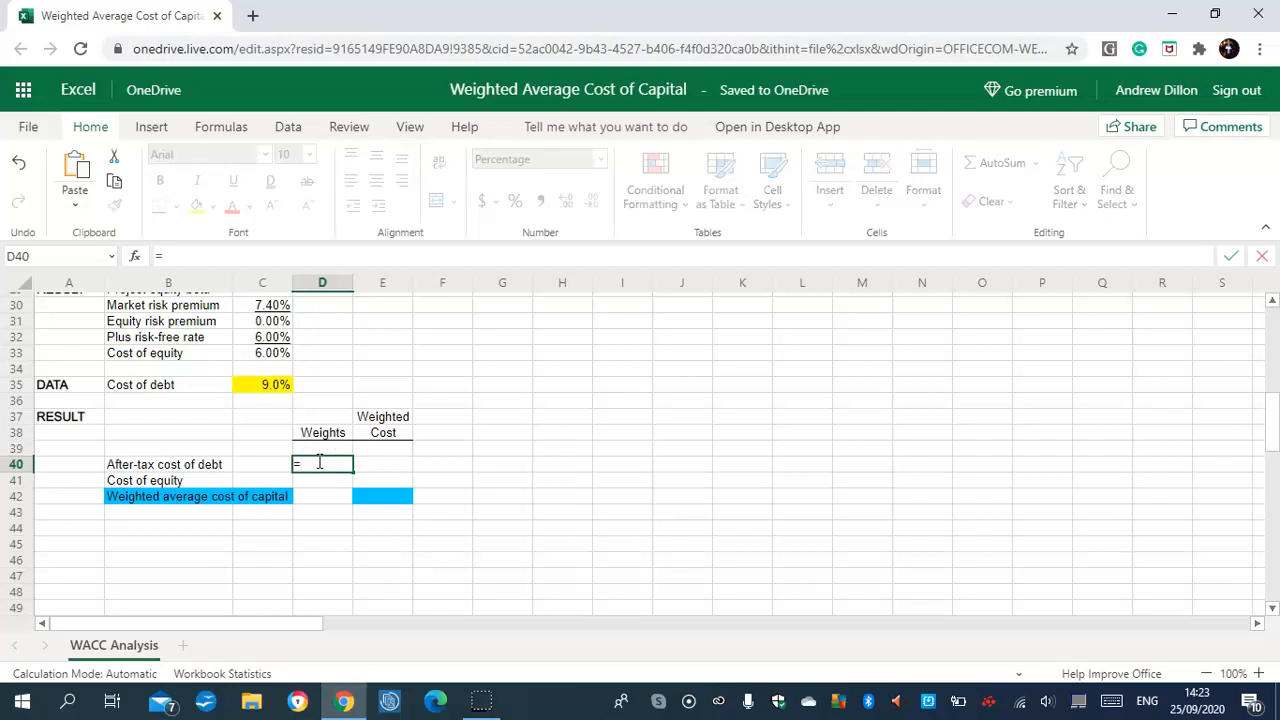
pyautogui.press('Escape')
# Step: Calculate the after-tax cost of debt in cell C40 with the formula =(1-C20)*C35
pyautogui.click(258, 466)
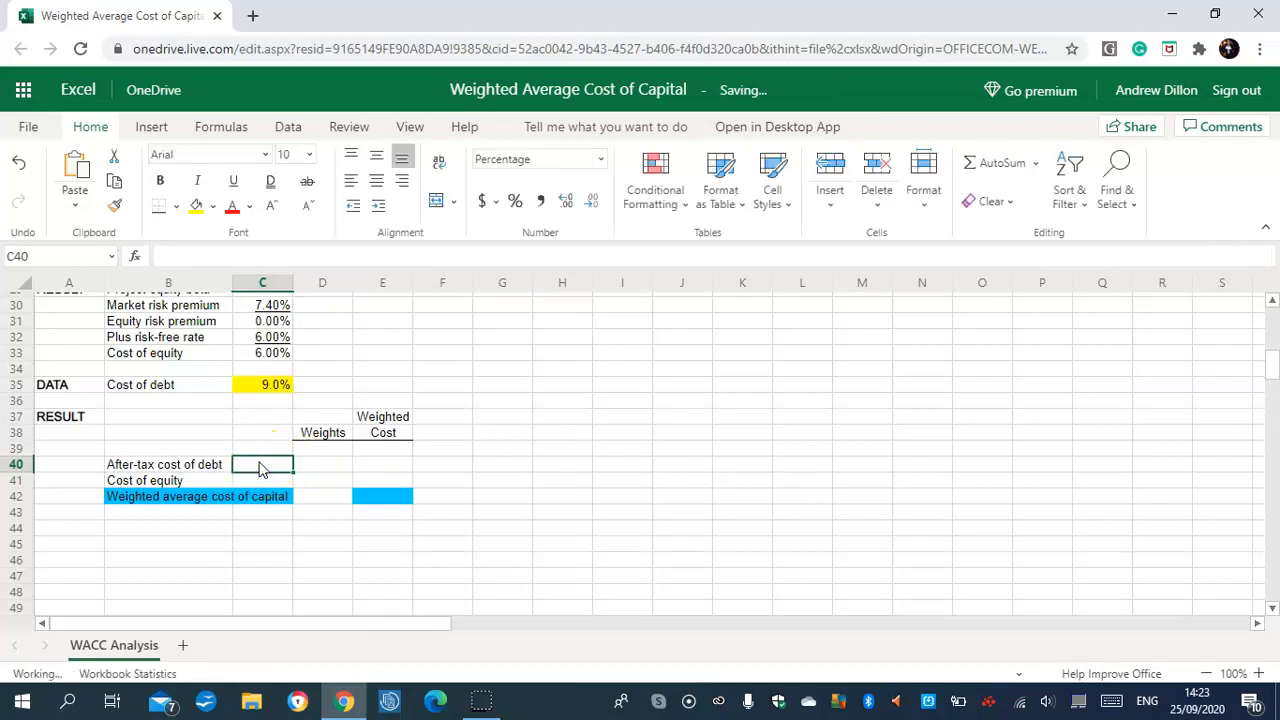
pyautogui.write('=(1-C')
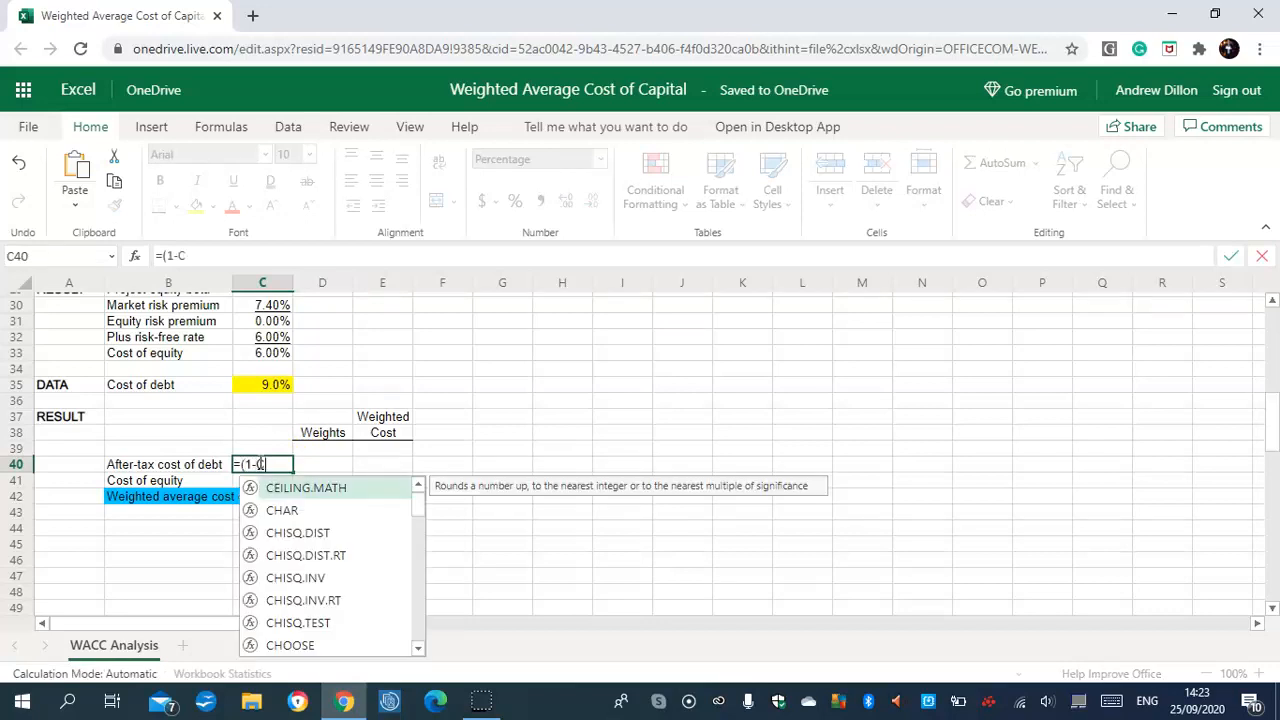
pyautogui.write('20')
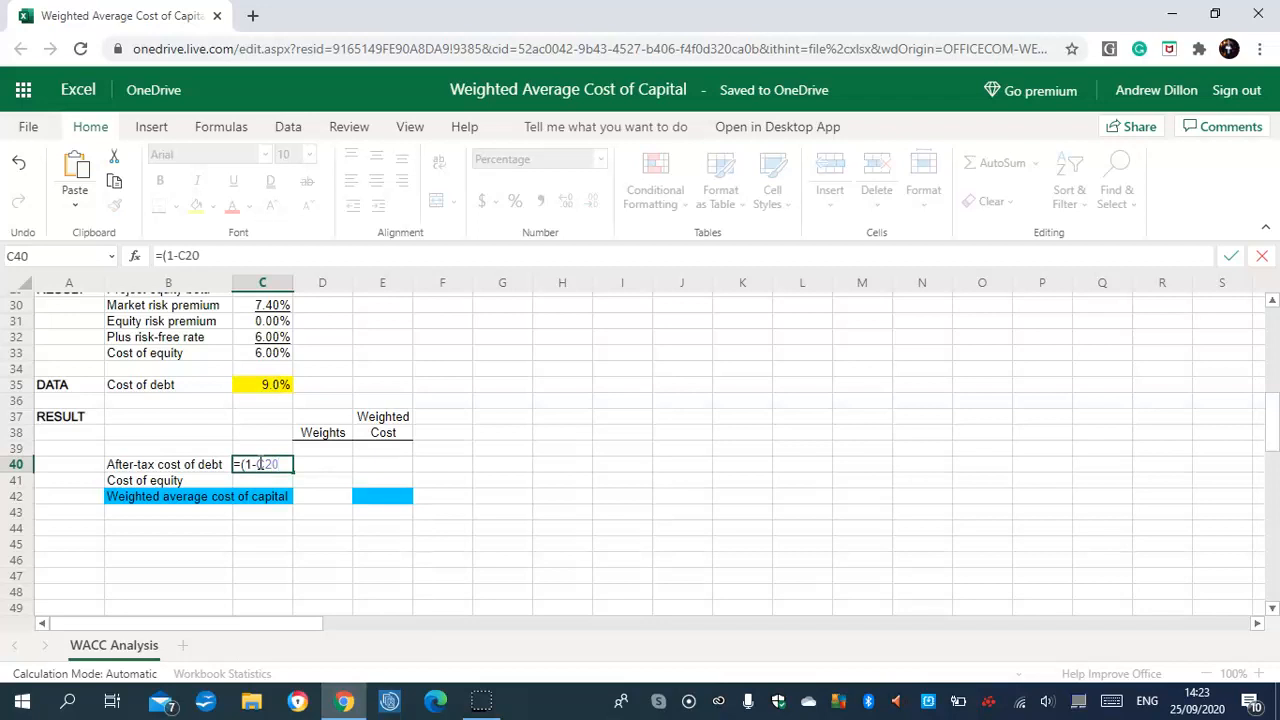
pyautogui.write(')*C35')
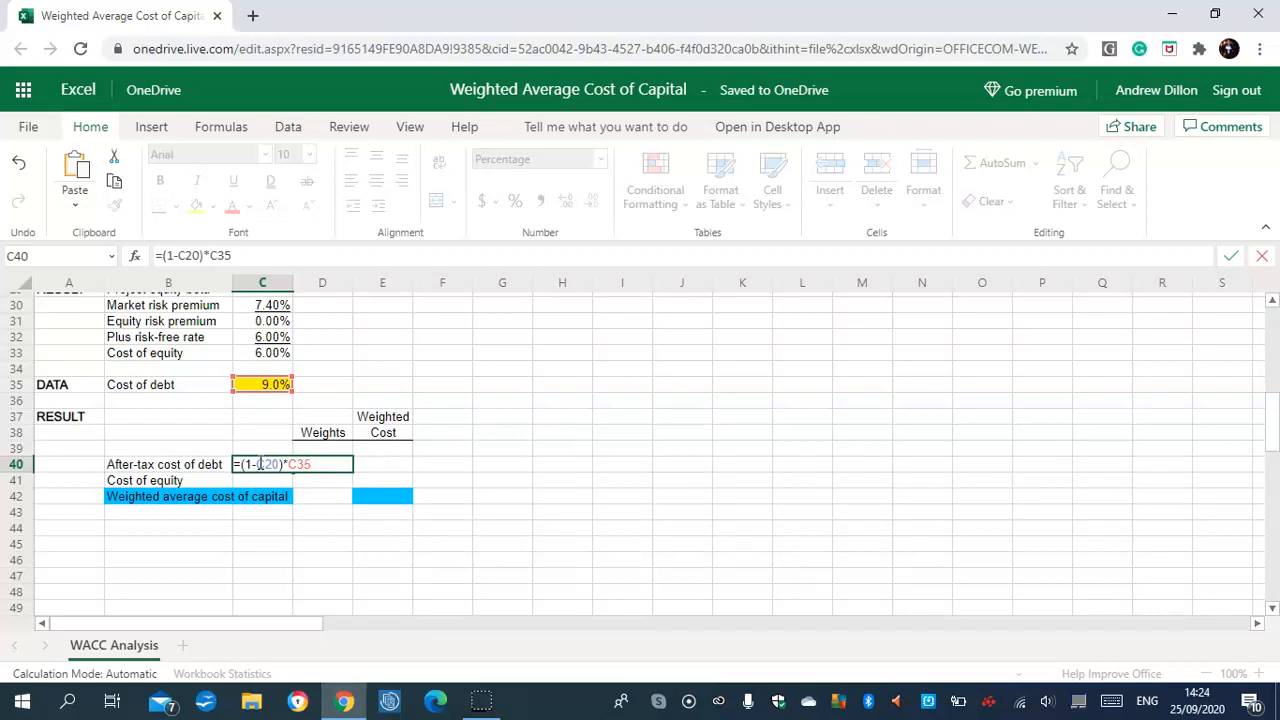
pyautogui.press('Return')
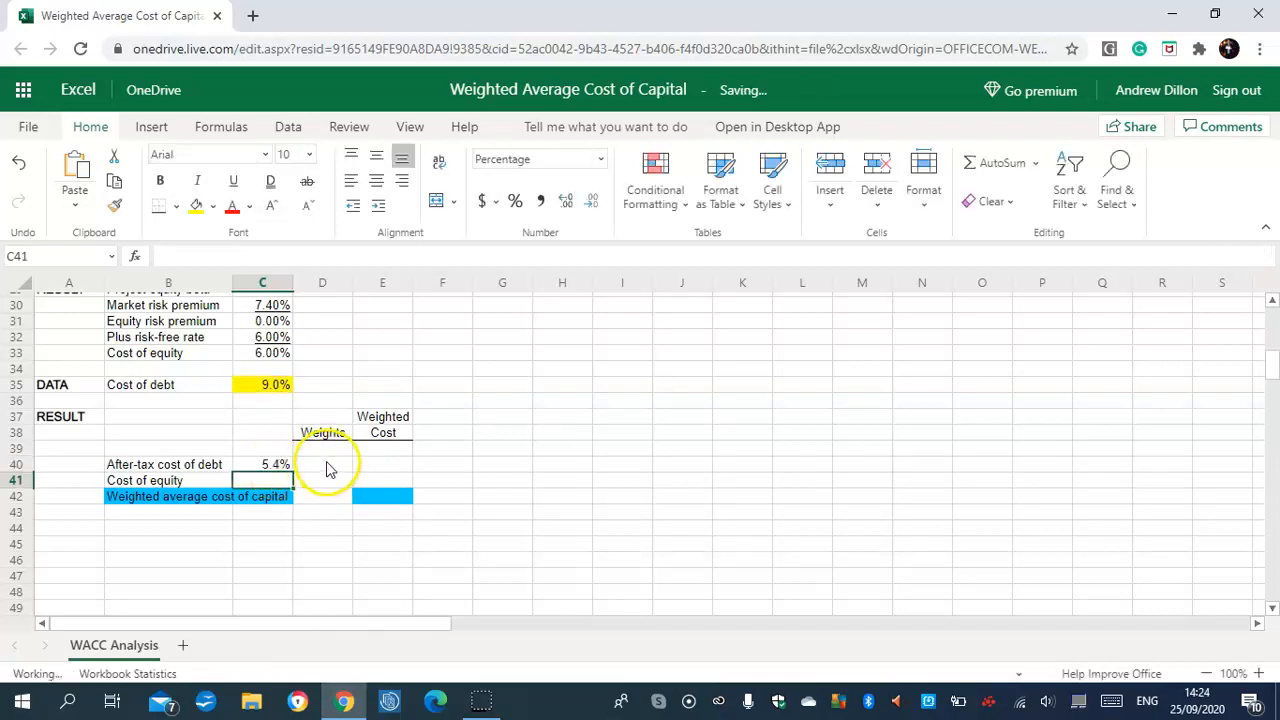
# Step: Link the debt weight in cell D40 to the project's % Debt with the formula =C18
pyautogui.click(325, 466)
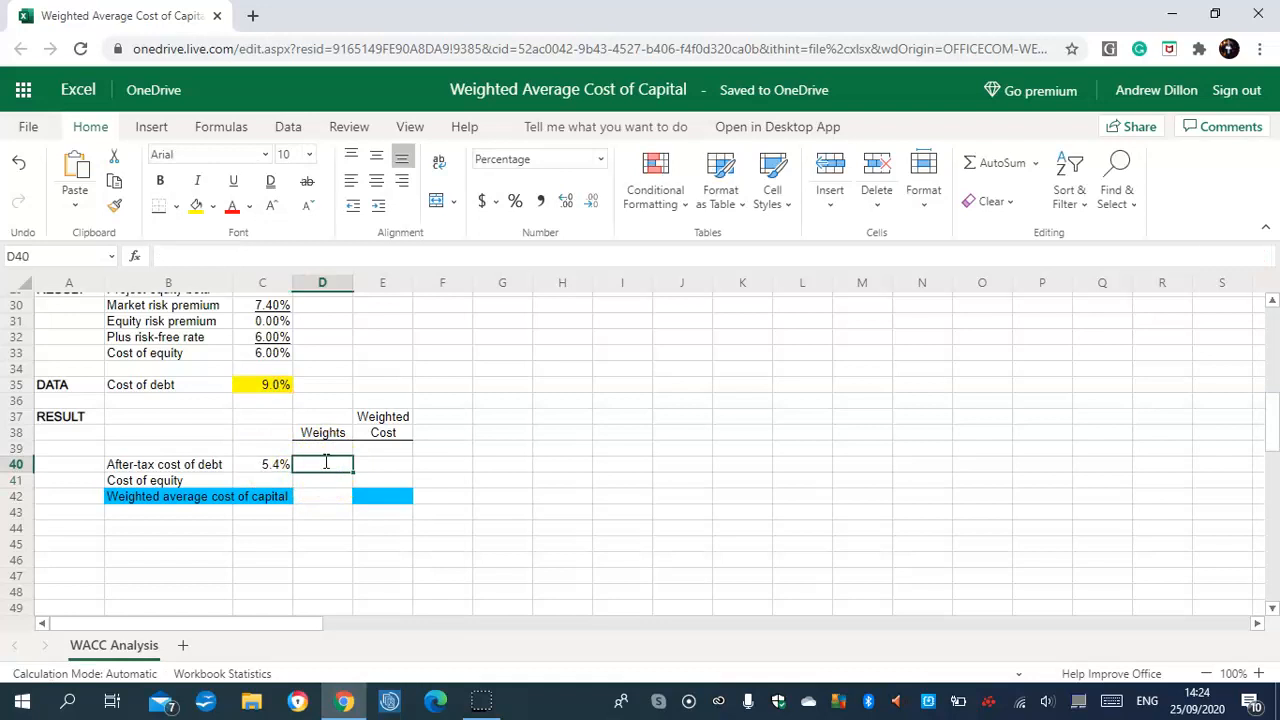
pyautogui.write('=C18')
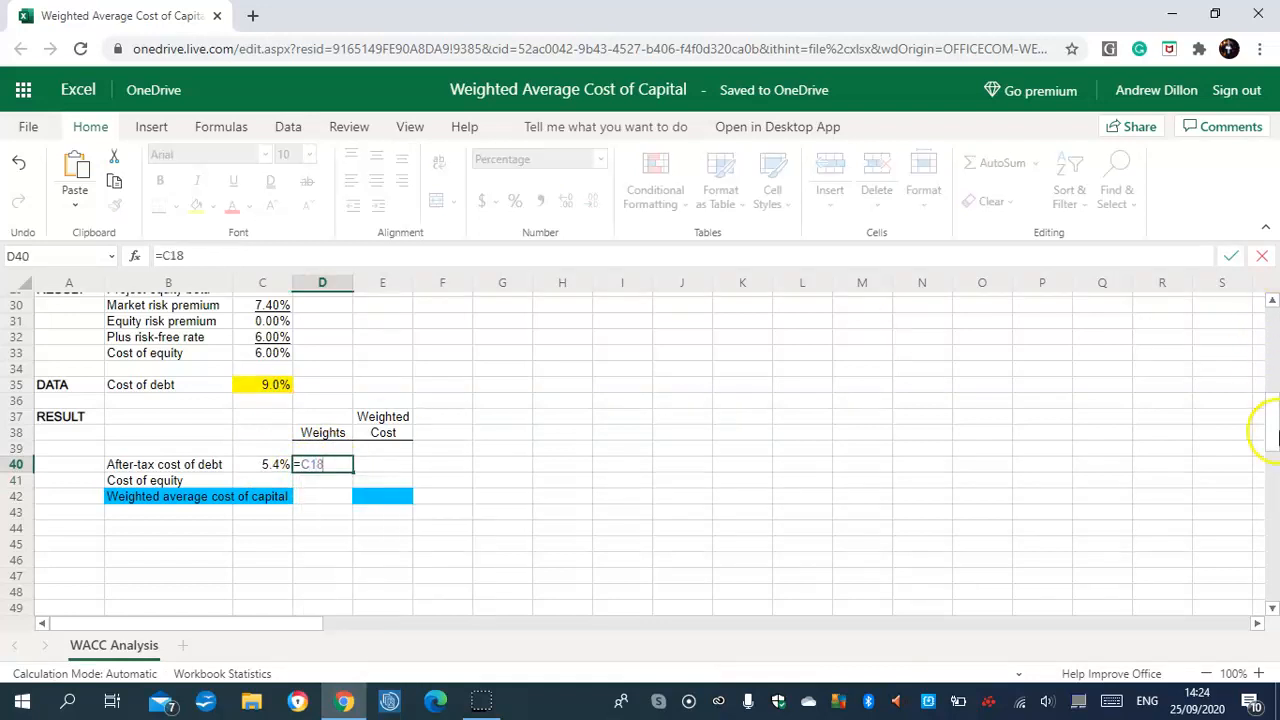
pyautogui.moveTo(1272, 432); pyautogui.dragTo(1272, 382)
pyautogui.click(278, 371)
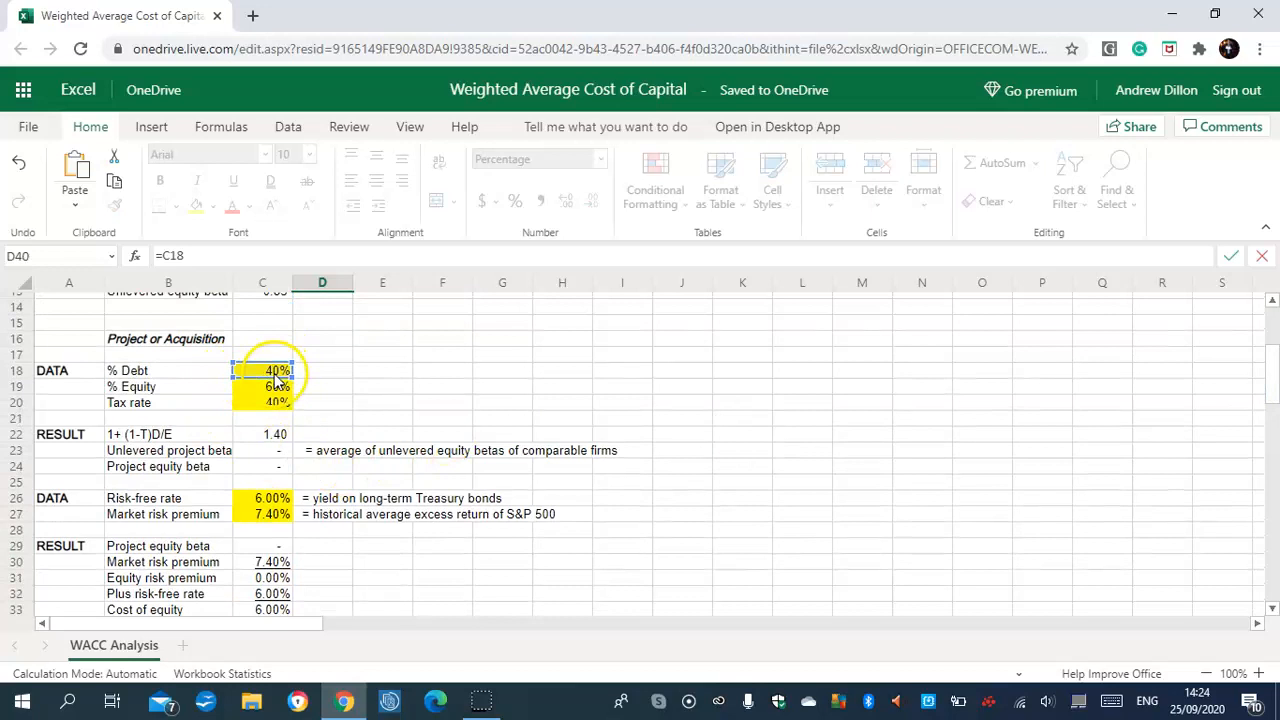
pyautogui.moveTo(1272, 395); pyautogui.dragTo(1274, 430)
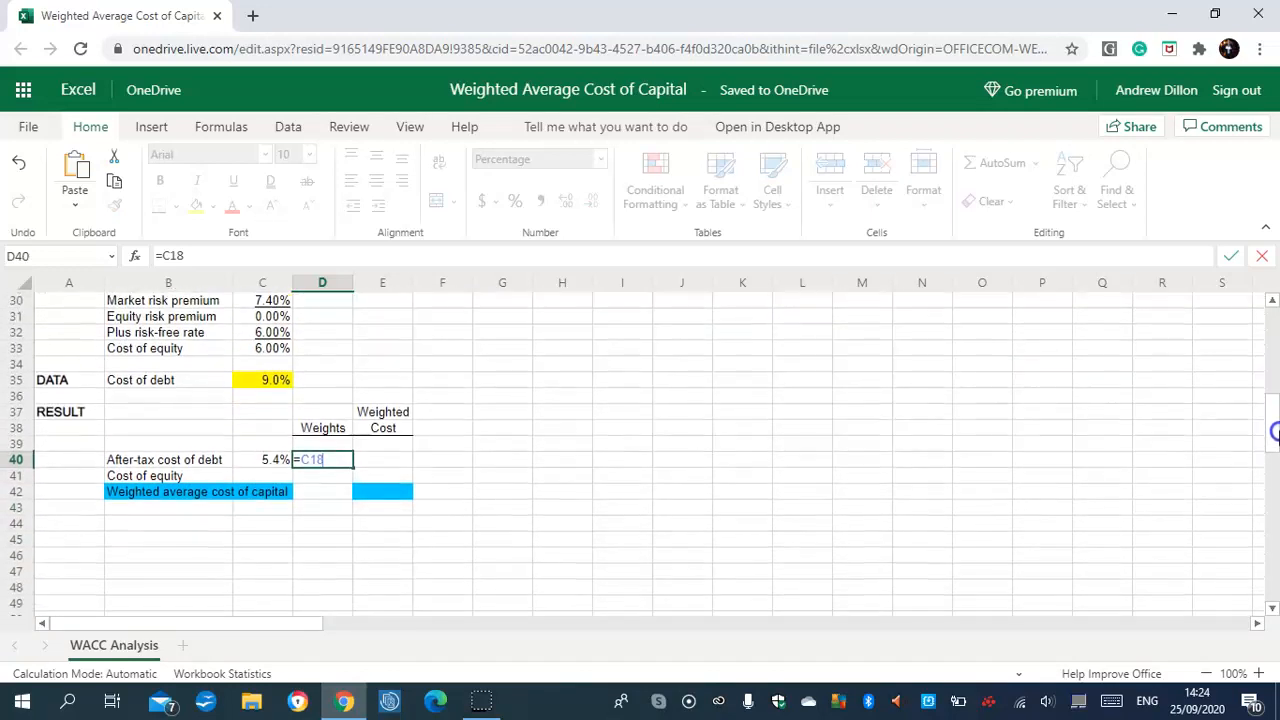
# Step: Calculate the weighted after-tax cost of debt in cell E40 with the formula =C40*D40
pyautogui.click(376, 462)
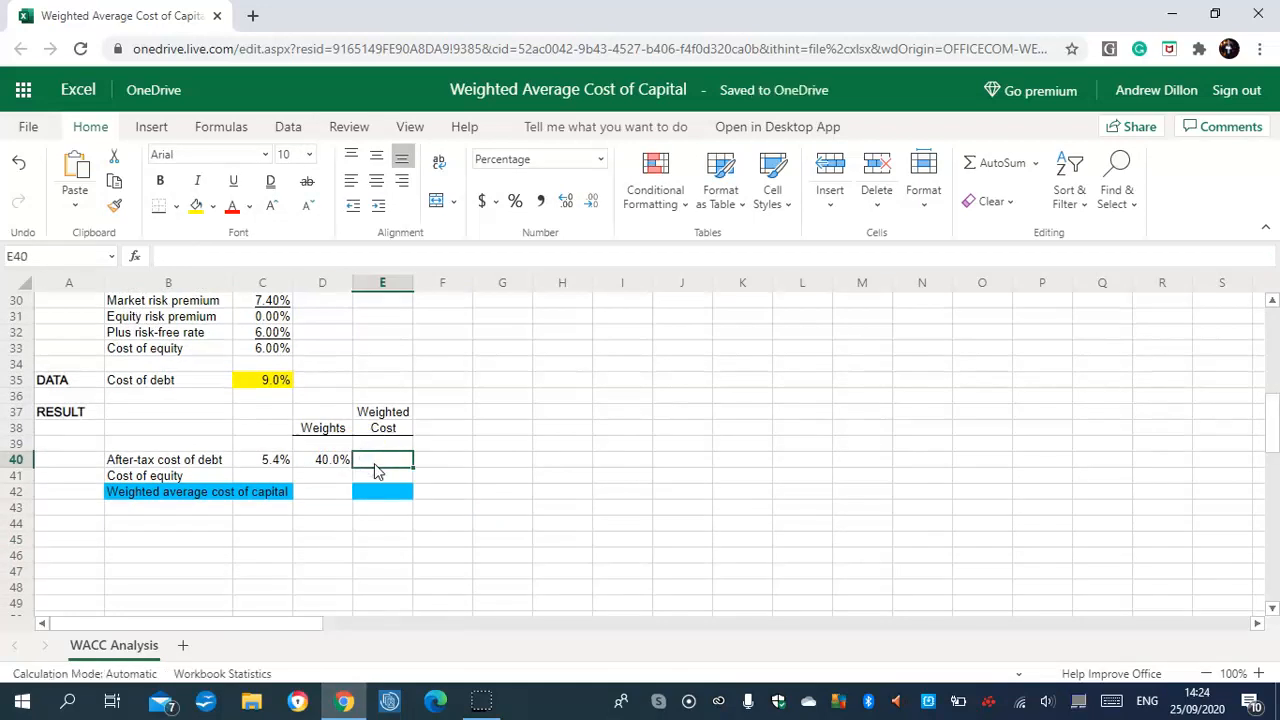
pyautogui.write('=')
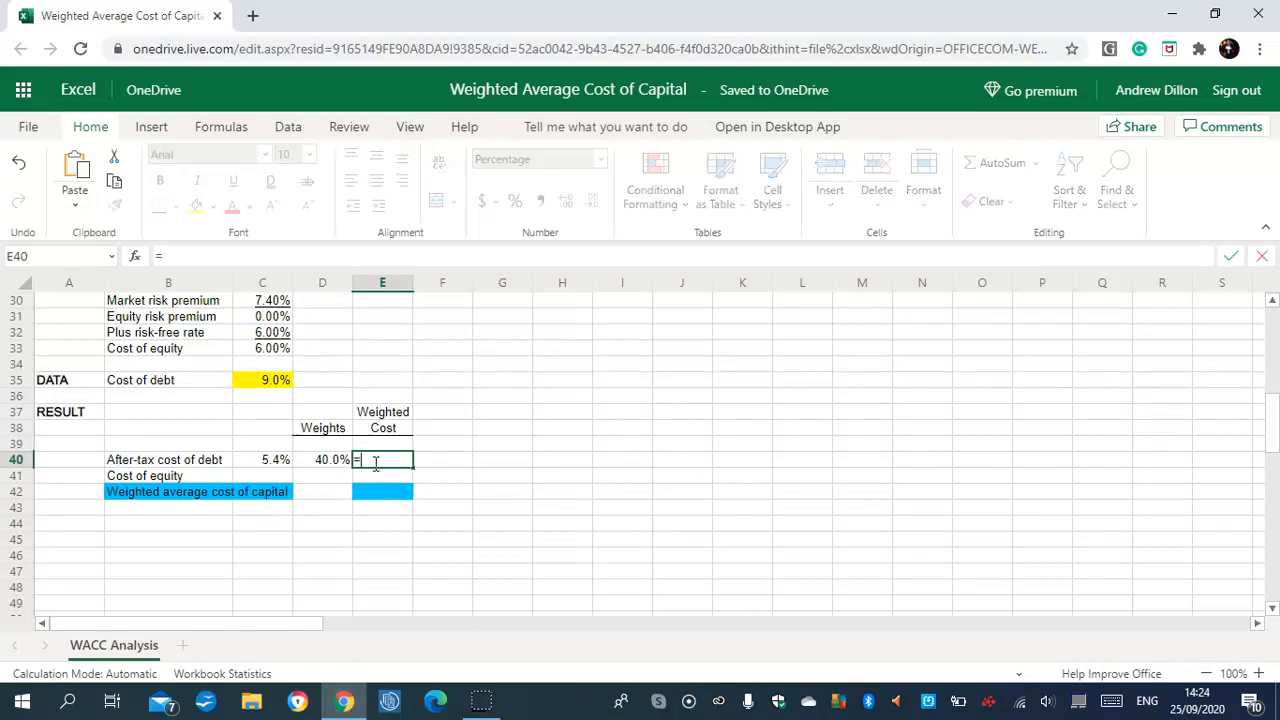
pyautogui.write('C40')
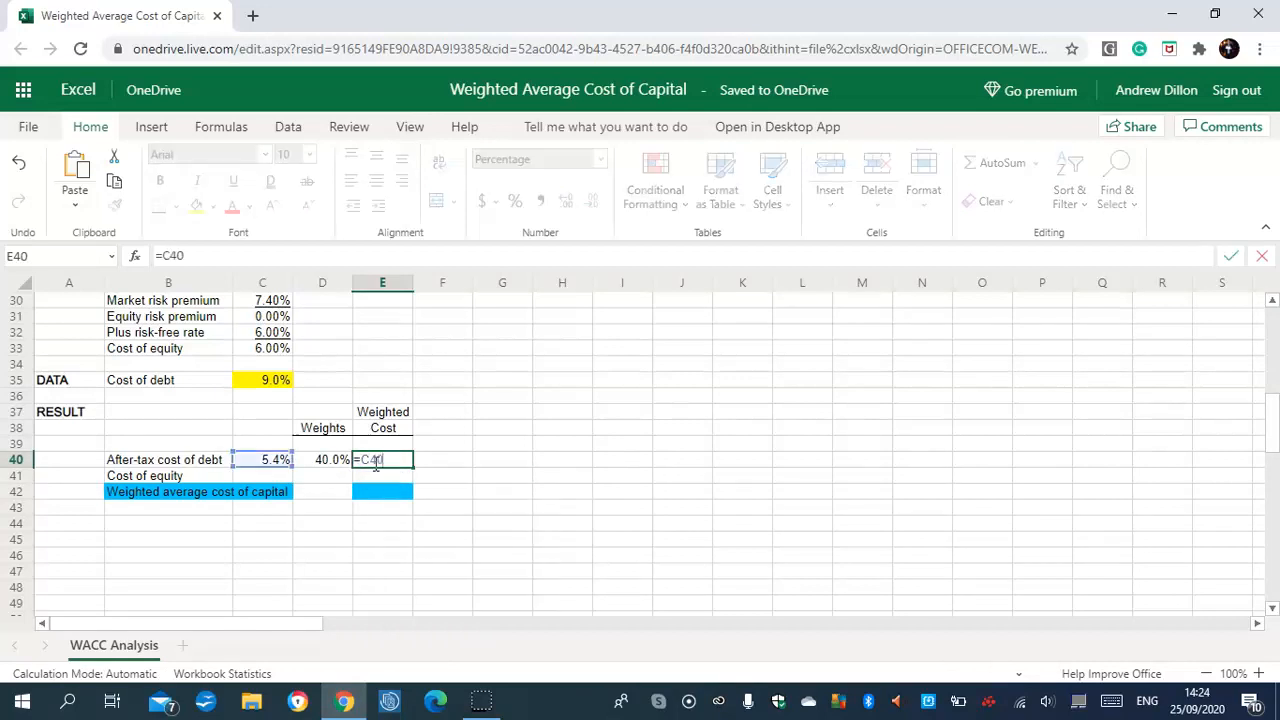
pyautogui.write('*D40')
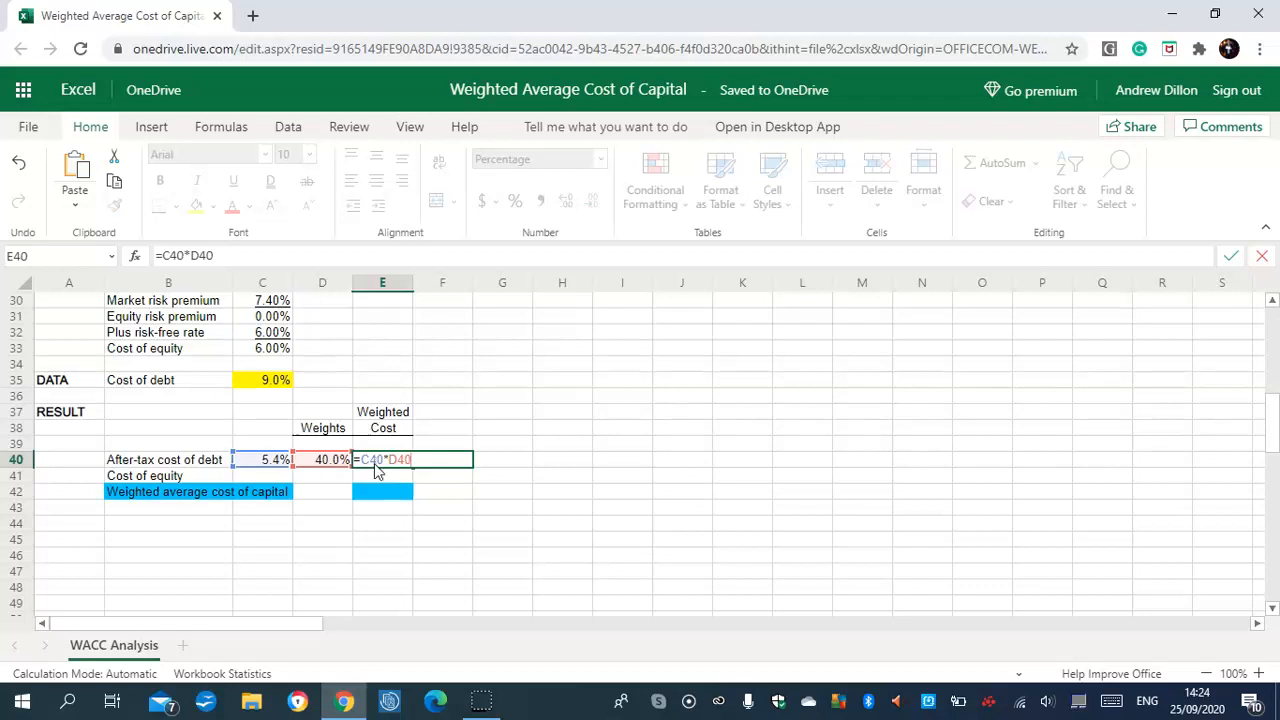
pyautogui.press('Return')
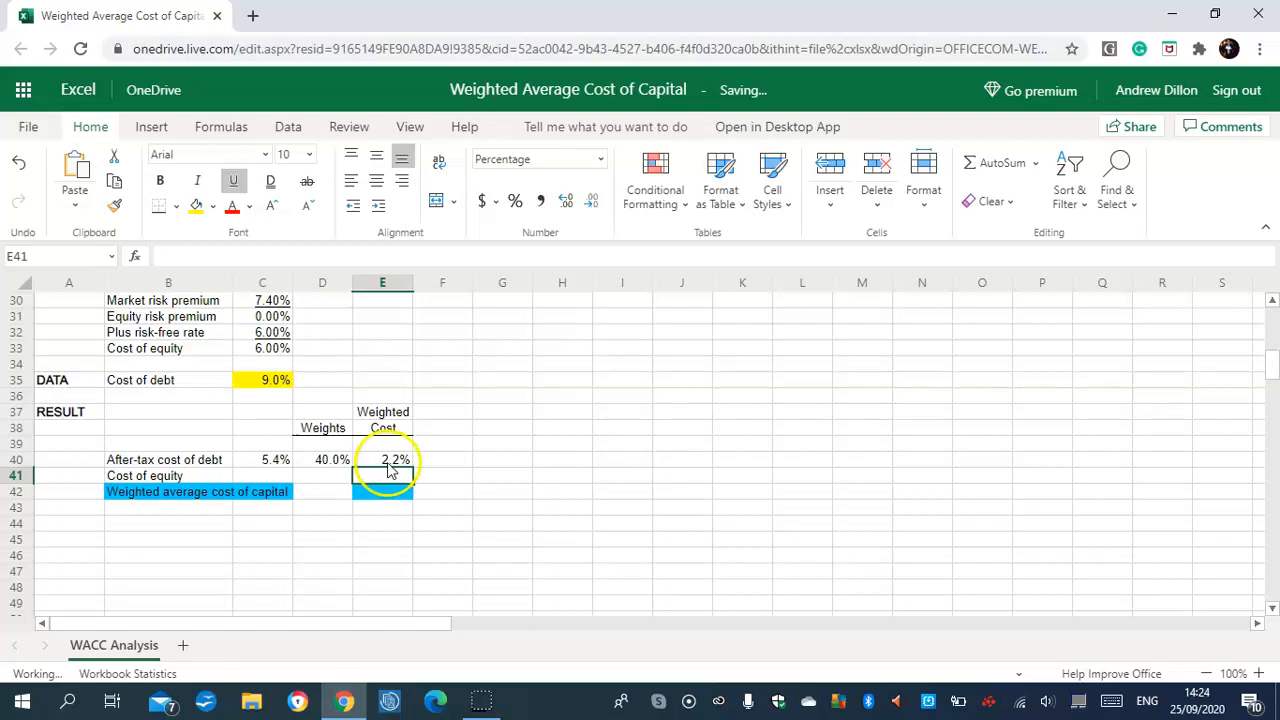
# Step: Link the cost of equity in cell C41 with the formula =C33
pyautogui.click(266, 478)
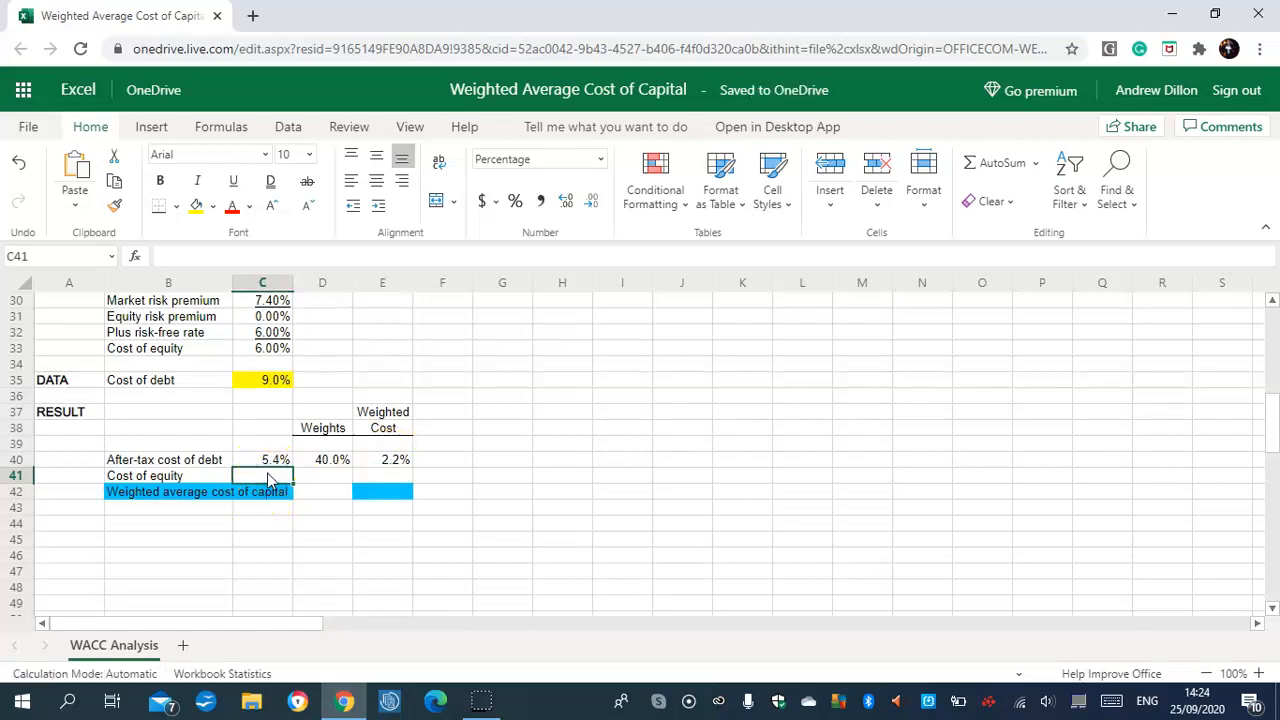
pyautogui.write('=C33')
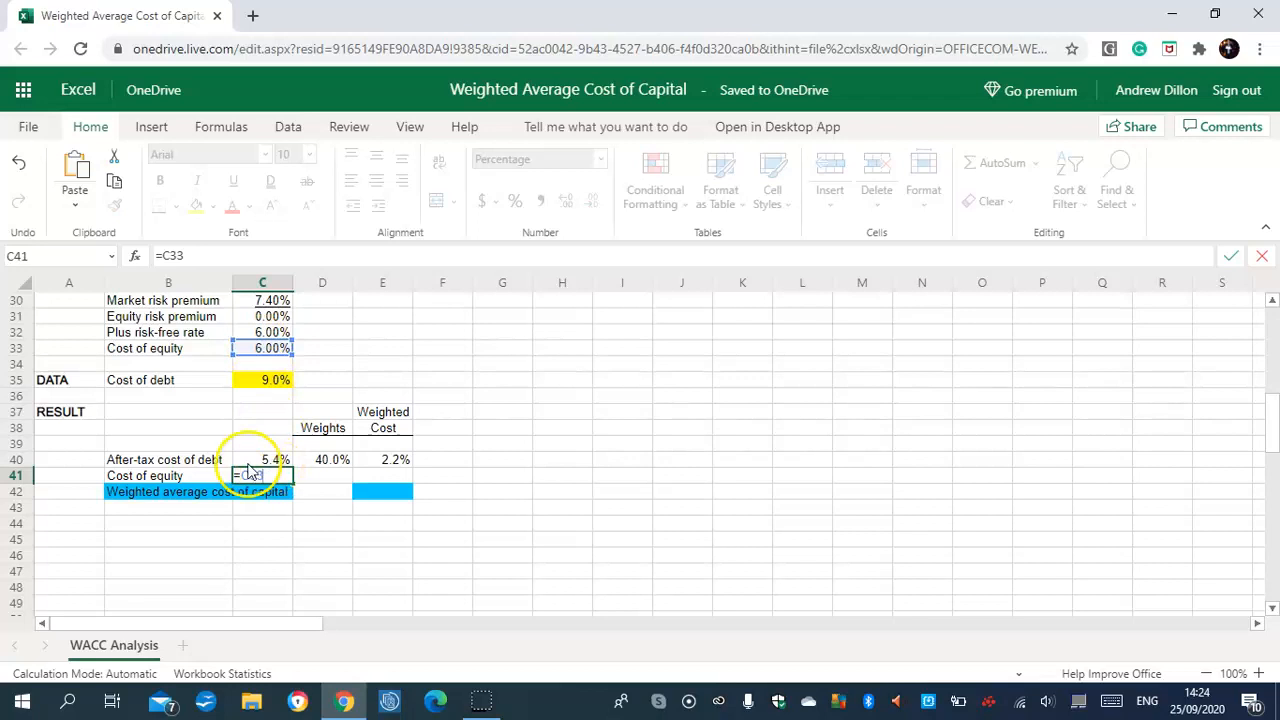
pyautogui.press('Return')
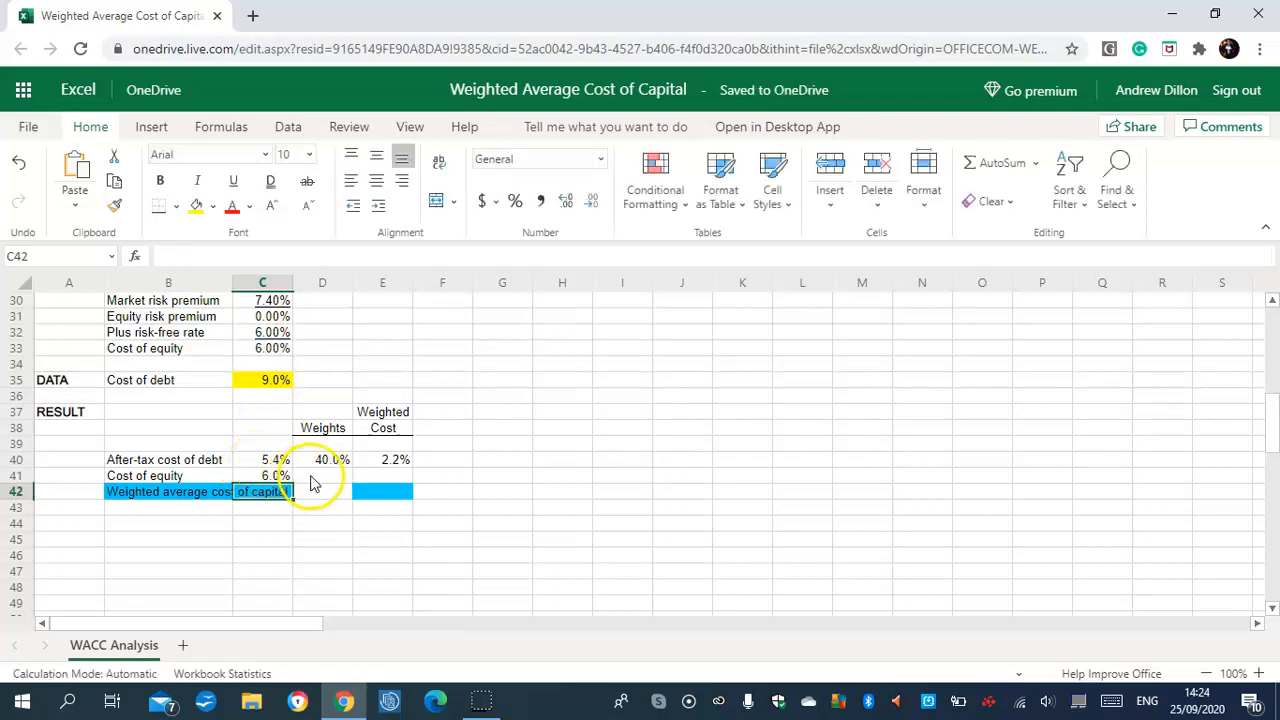
# Step: Link the equity weight in cell D41 to the project's % Equity with the formula =C19
pyautogui.click(320, 477)
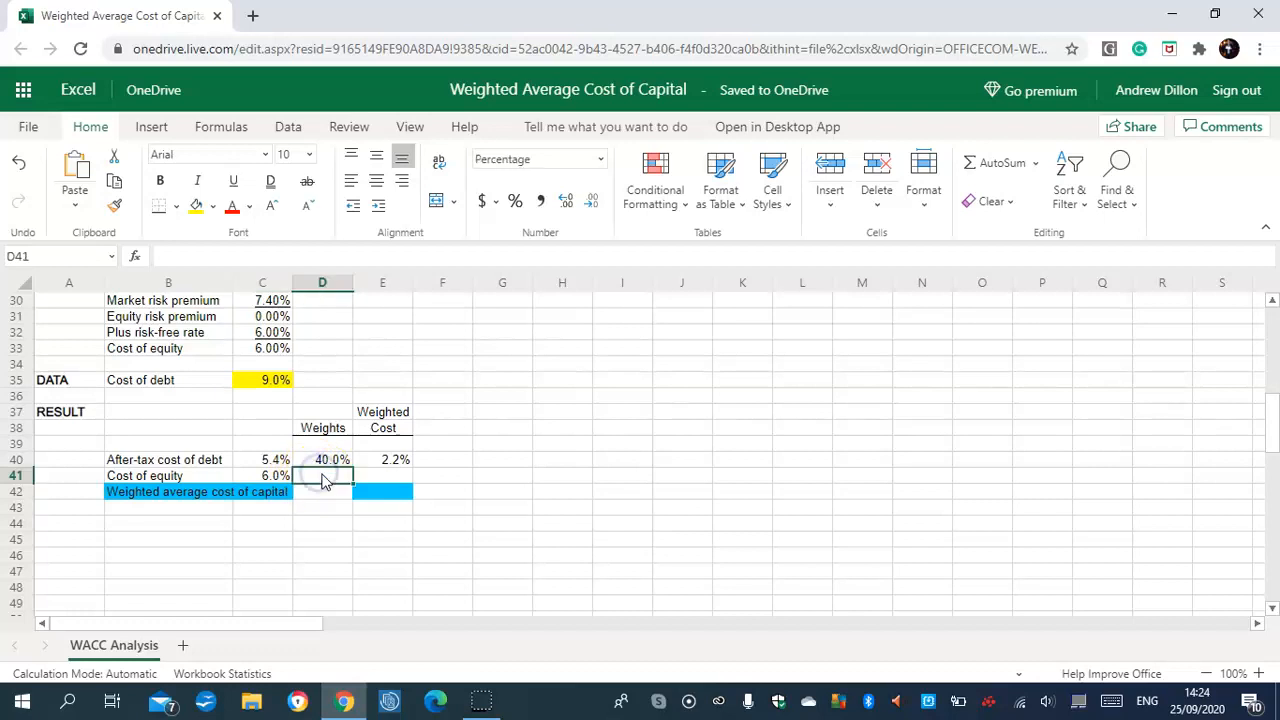
pyautogui.write('=C19')
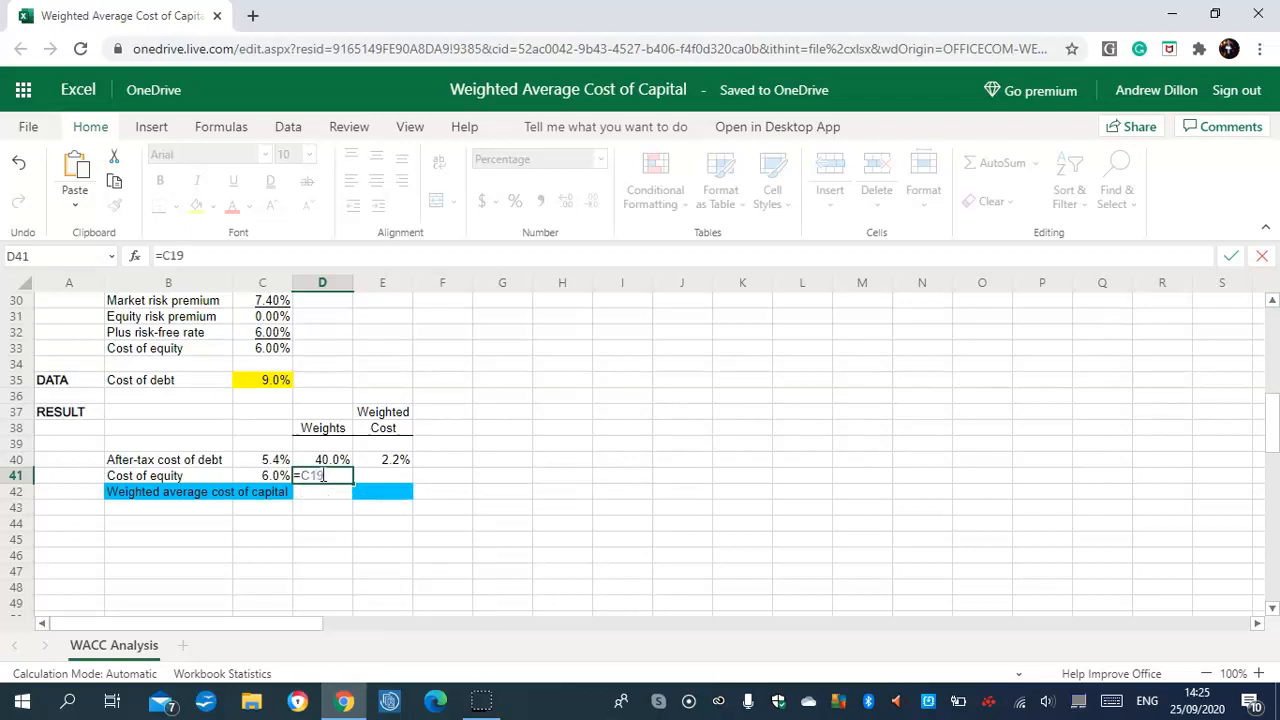
pyautogui.moveTo(1275, 424); pyautogui.dragTo(1275, 365)
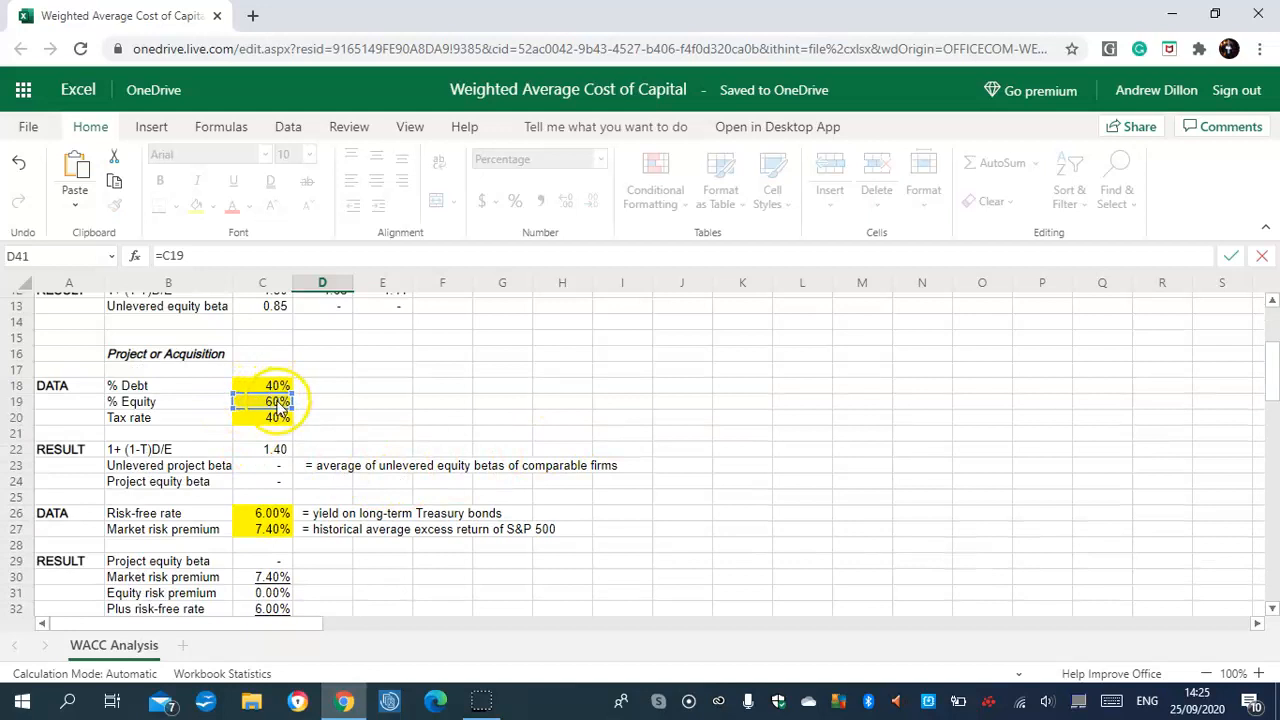
pyautogui.moveTo(1275, 360); pyautogui.dragTo(1275, 418)
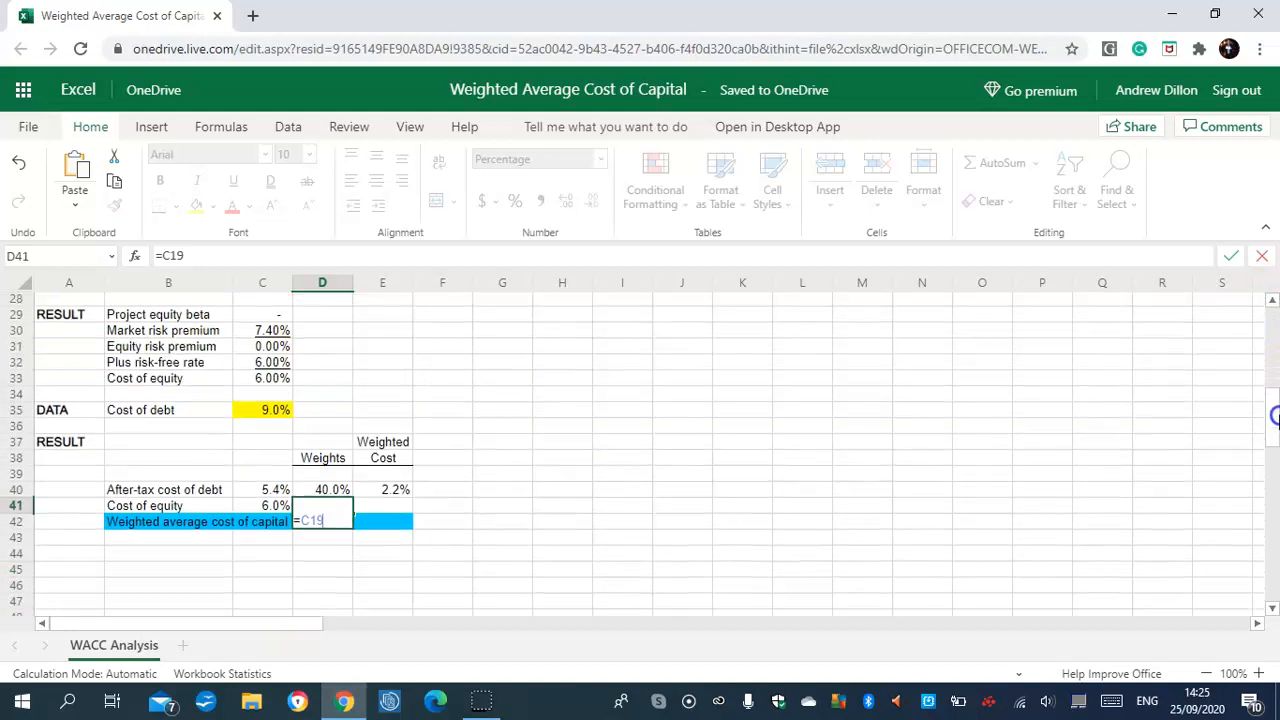
pyautogui.press('Return')
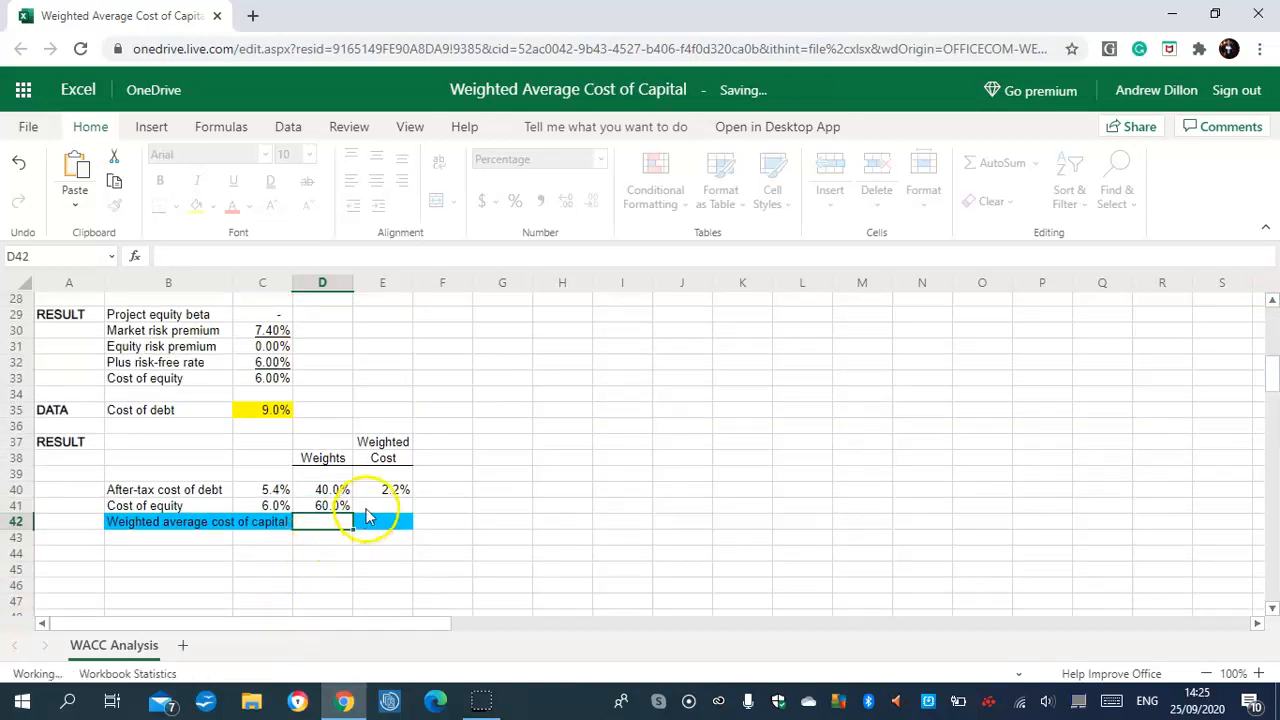
# Step: Calculate the weighted cost of equity in cell E41 with the formula =C41*D41
pyautogui.click(385, 507)
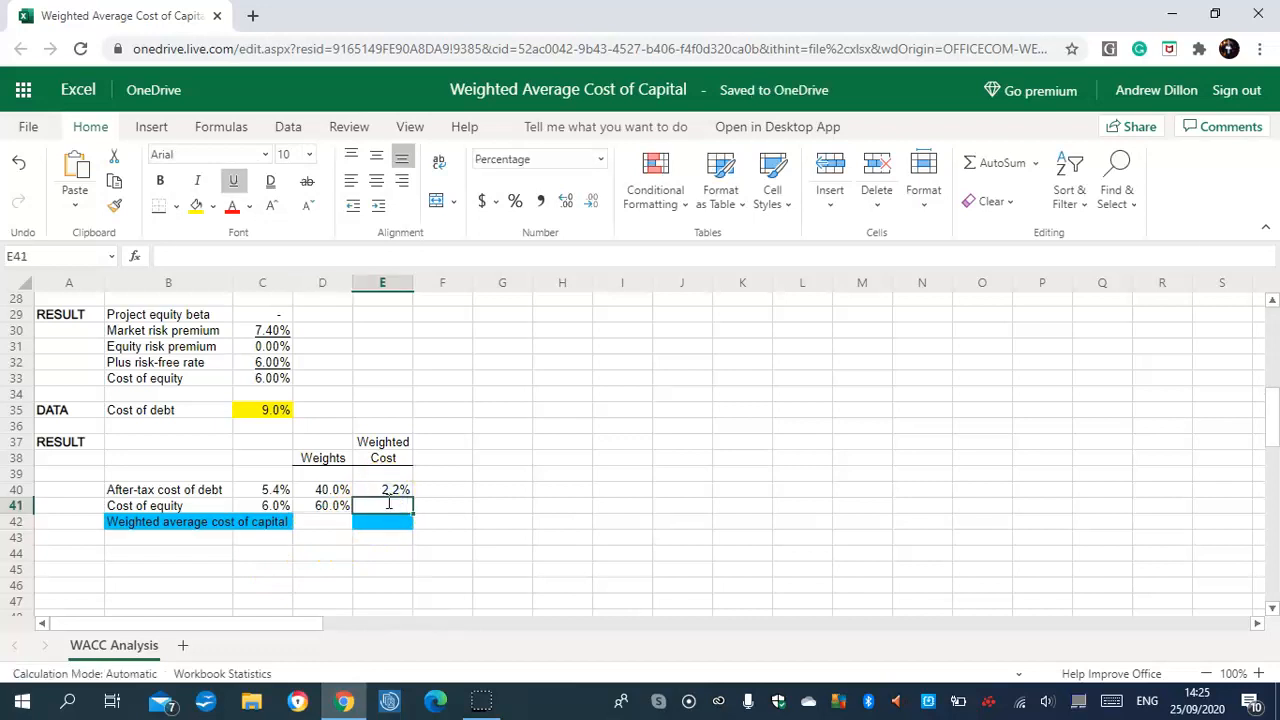
pyautogui.write('=C41')
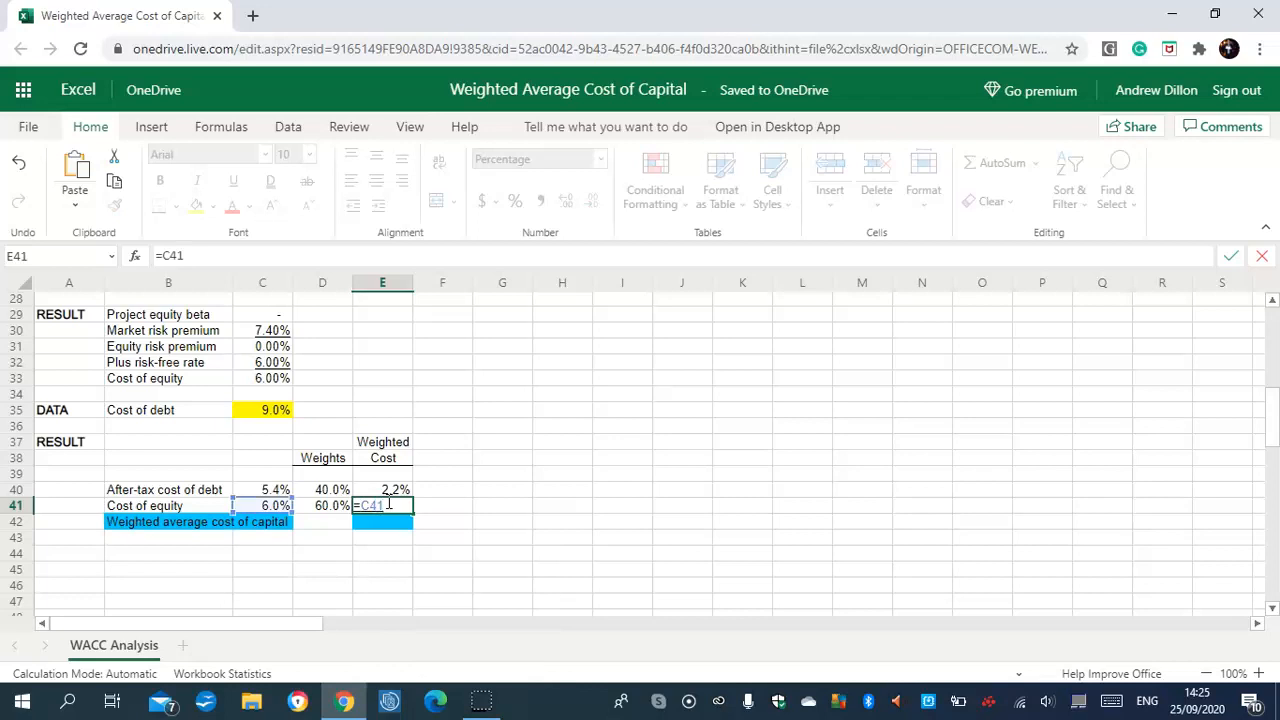
pyautogui.write('*D41')
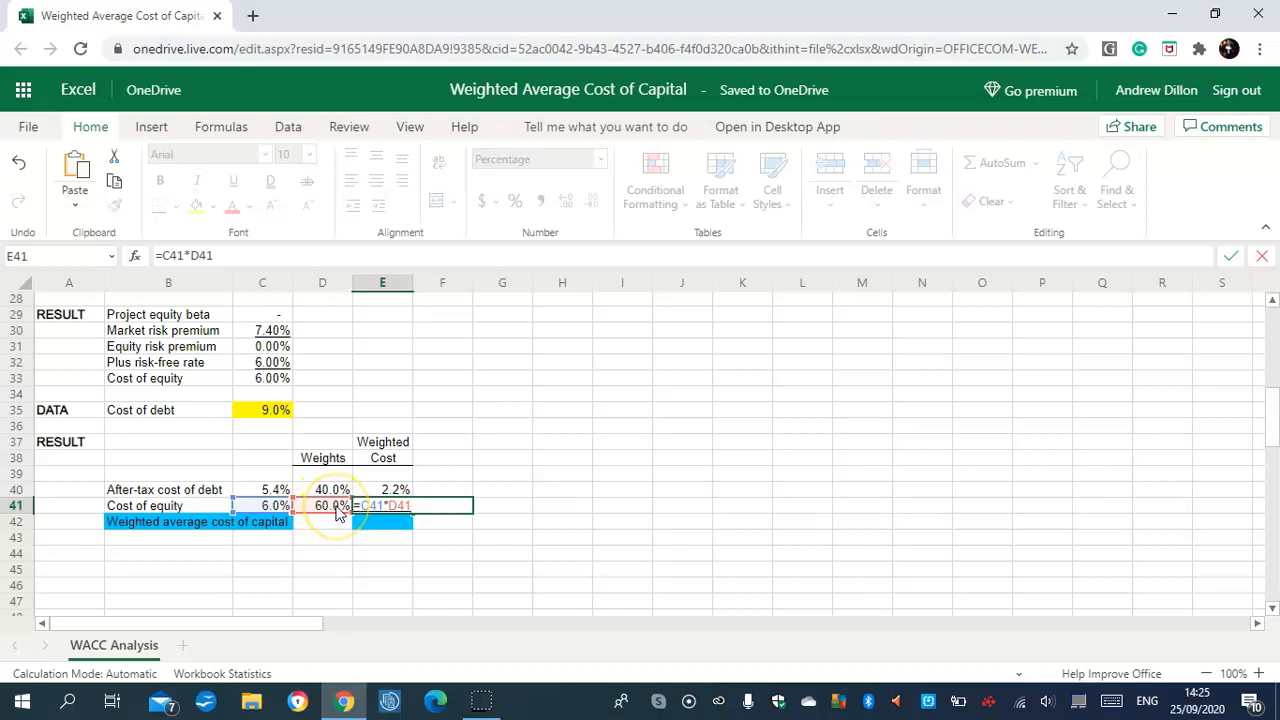
pyautogui.press('Return')
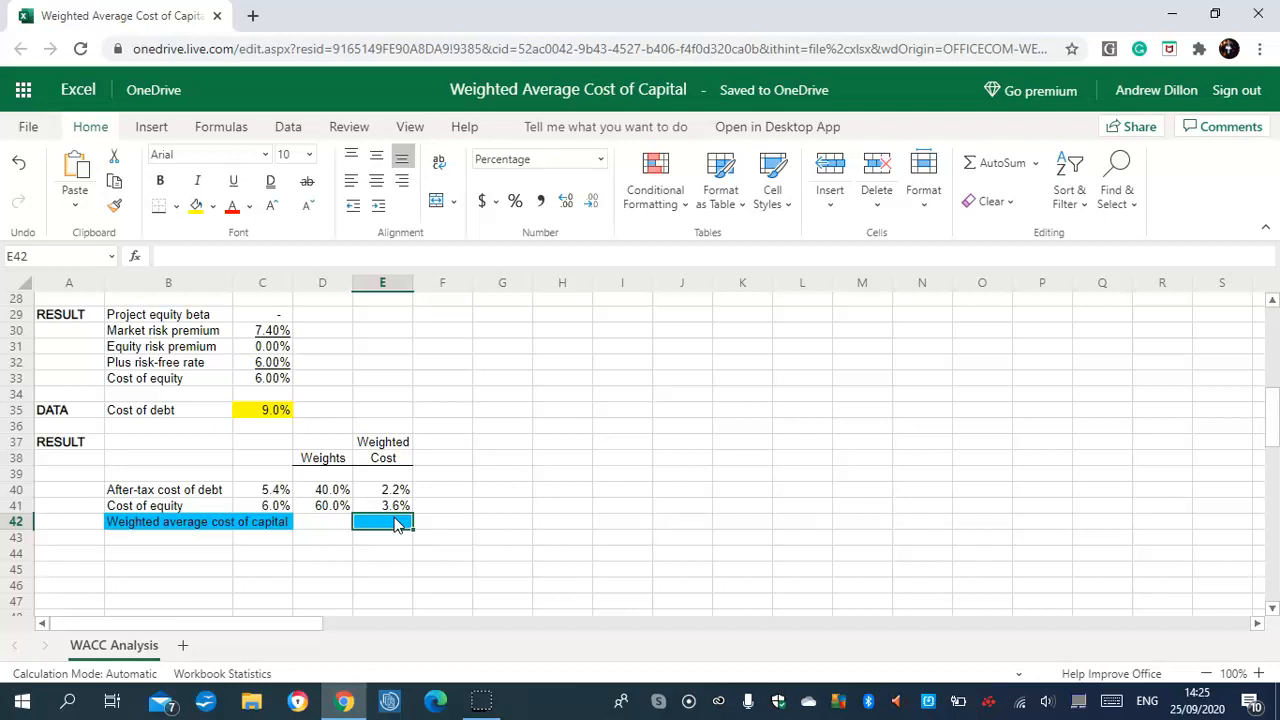
# Step: Calculate the weighted average cost of capital in cell E42 with the formula =E40+E41
pyautogui.write('=')
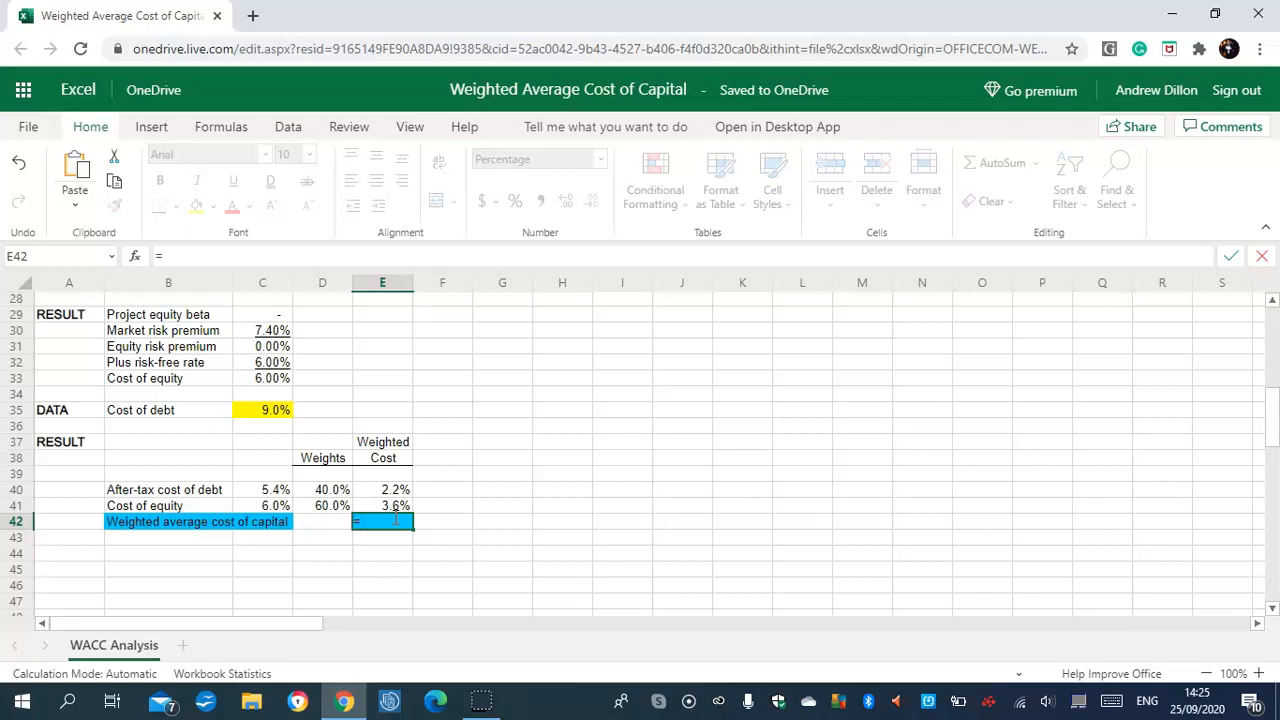
pyautogui.write('E40+E41')
pyautogui.press('Return')
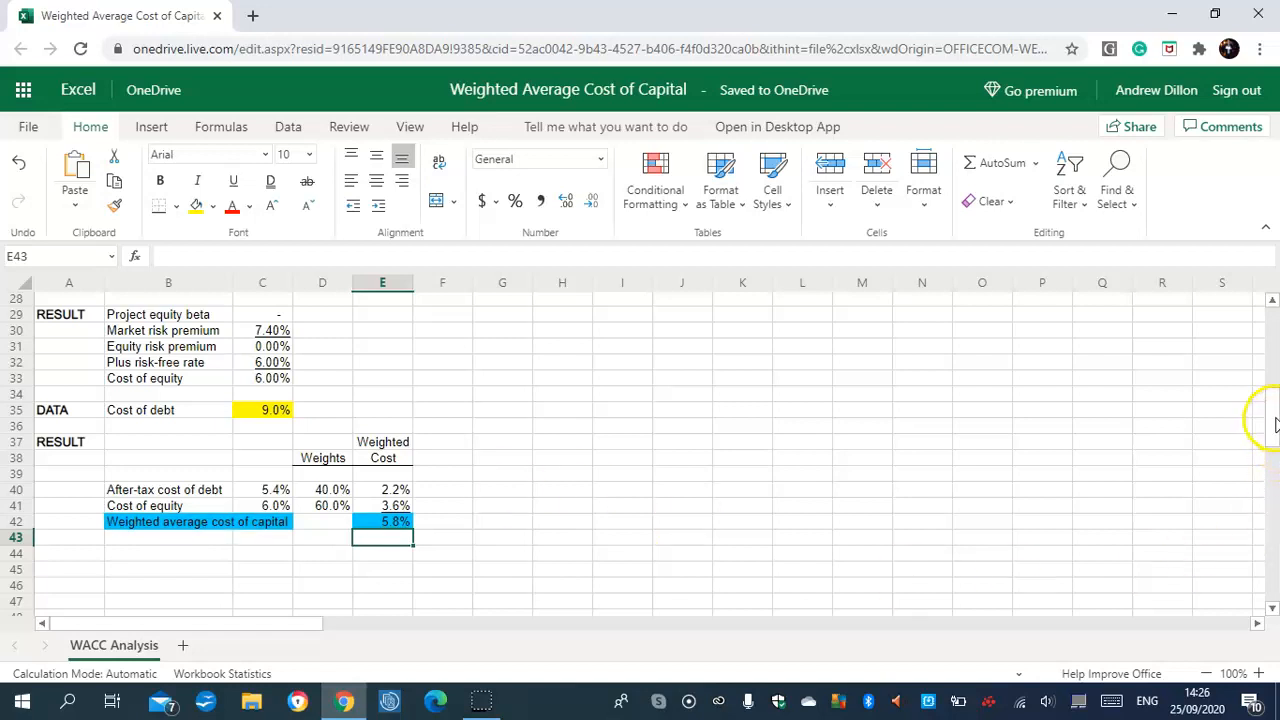
pyautogui.moveTo(1276, 424); pyautogui.dragTo(1276, 308)
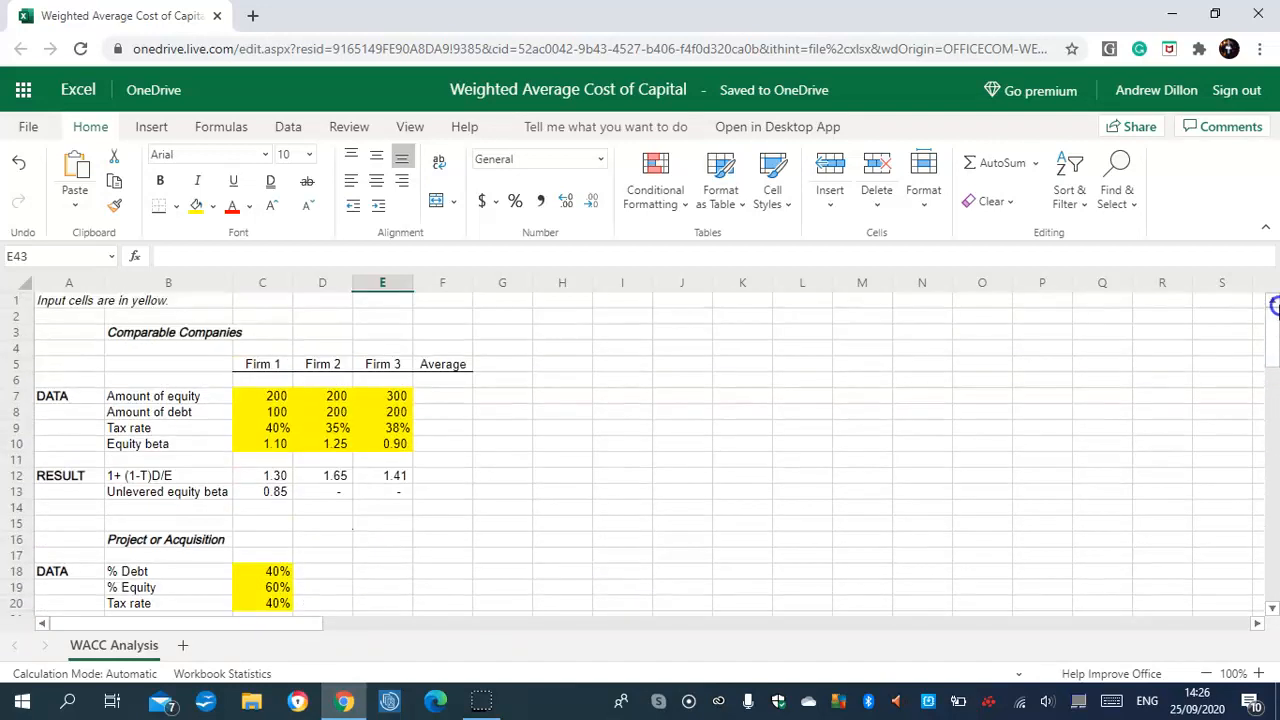